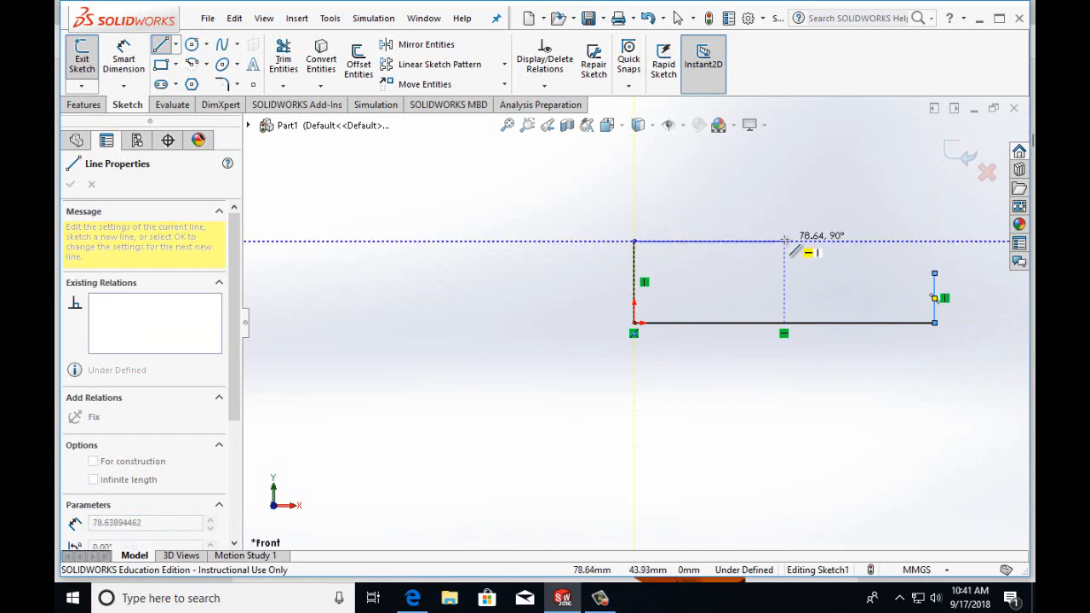
# - Close the profile with two sloped lines meeting at a peak, the one descending to the short vertical edge about 75 mm long
pyautogui.click(815, 195)
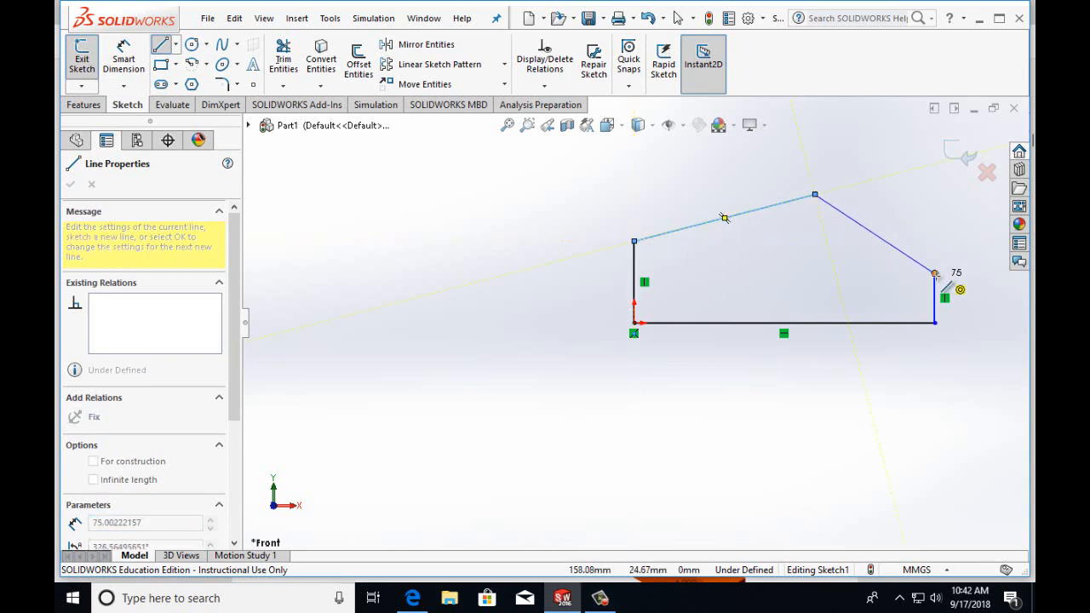
pyautogui.click(934, 273)
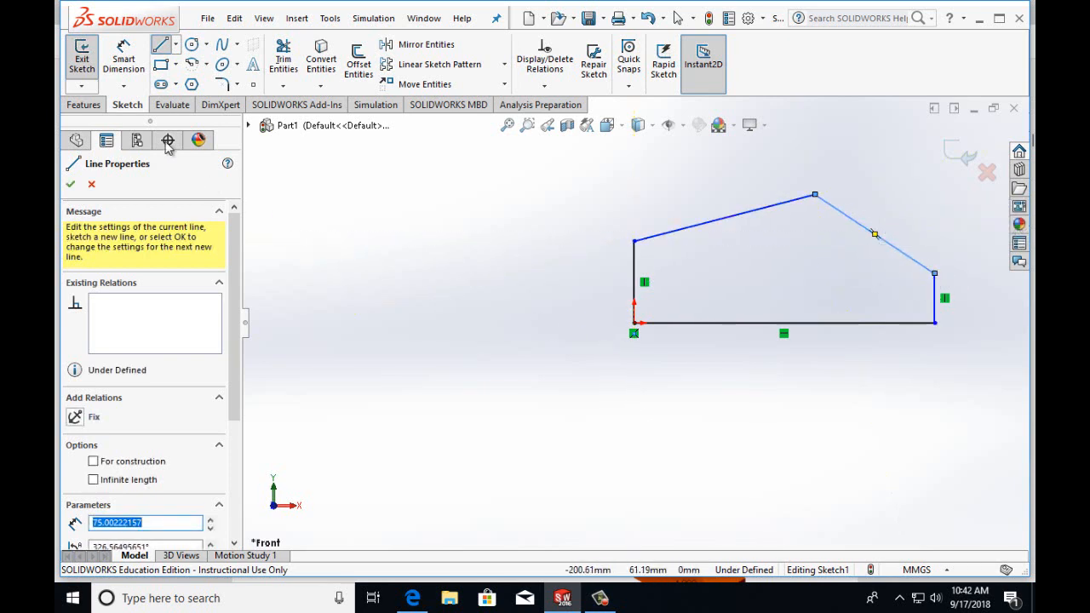
# - Dimension the profile's horizontal base line and set its length to 4 in
pyautogui.click(130, 75)
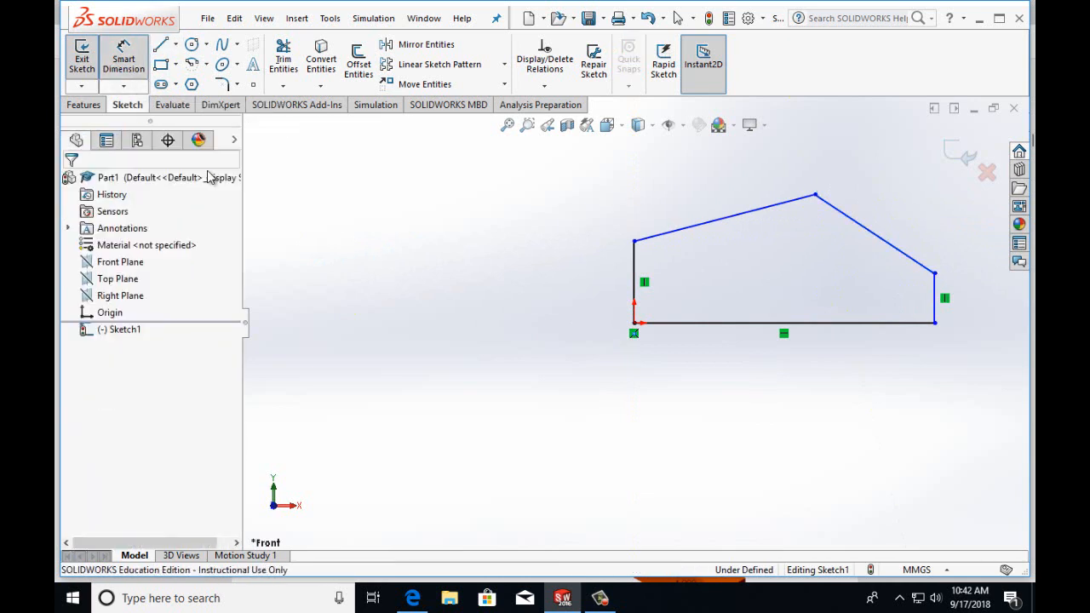
pyautogui.click(729, 331)
pyautogui.click(700, 417)
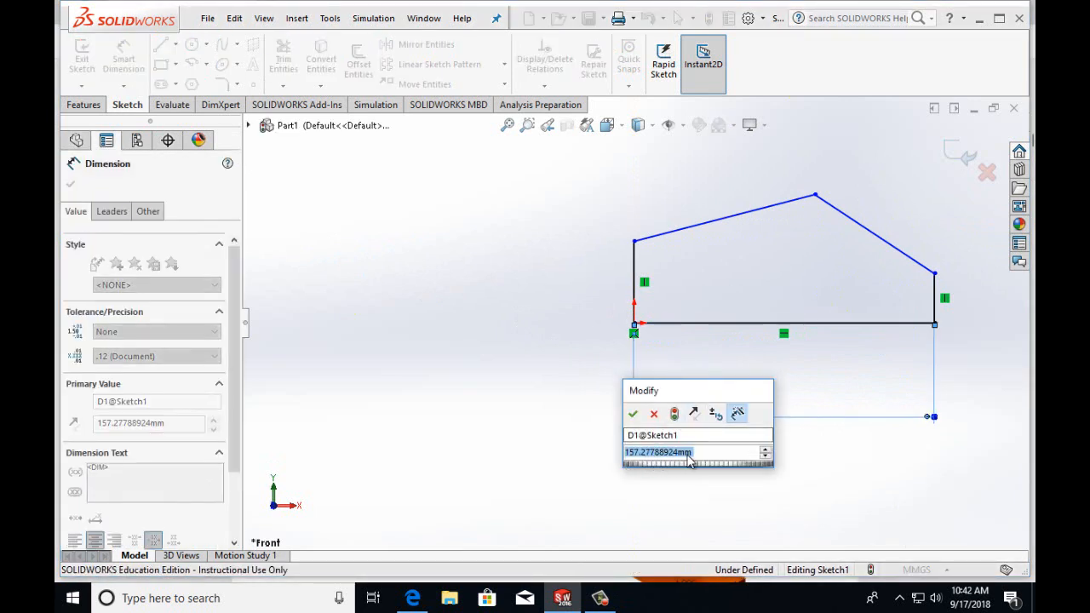
pyautogui.write('4')
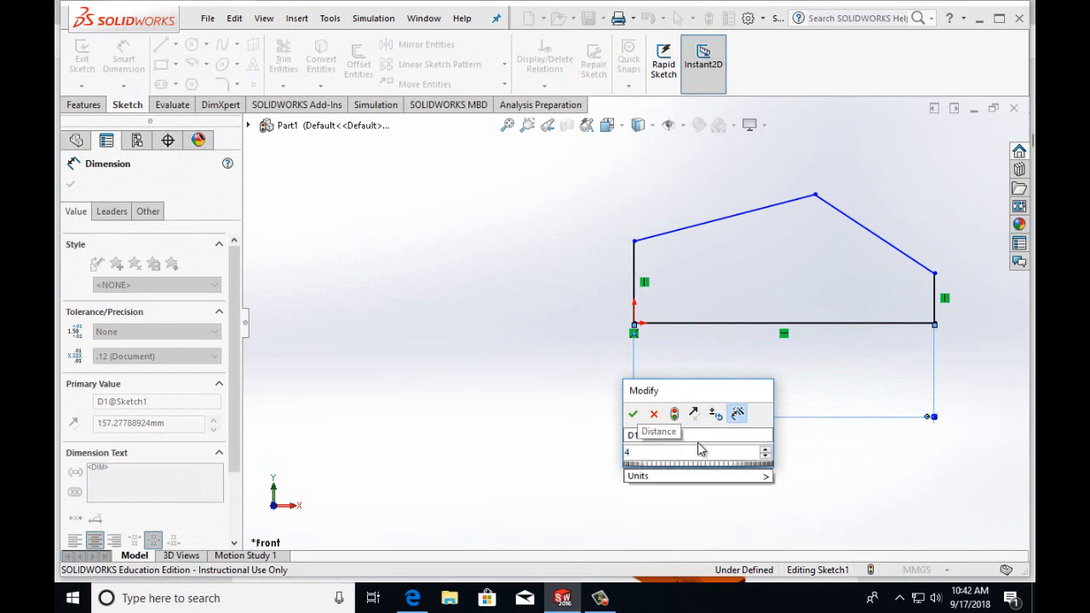
pyautogui.write('in')
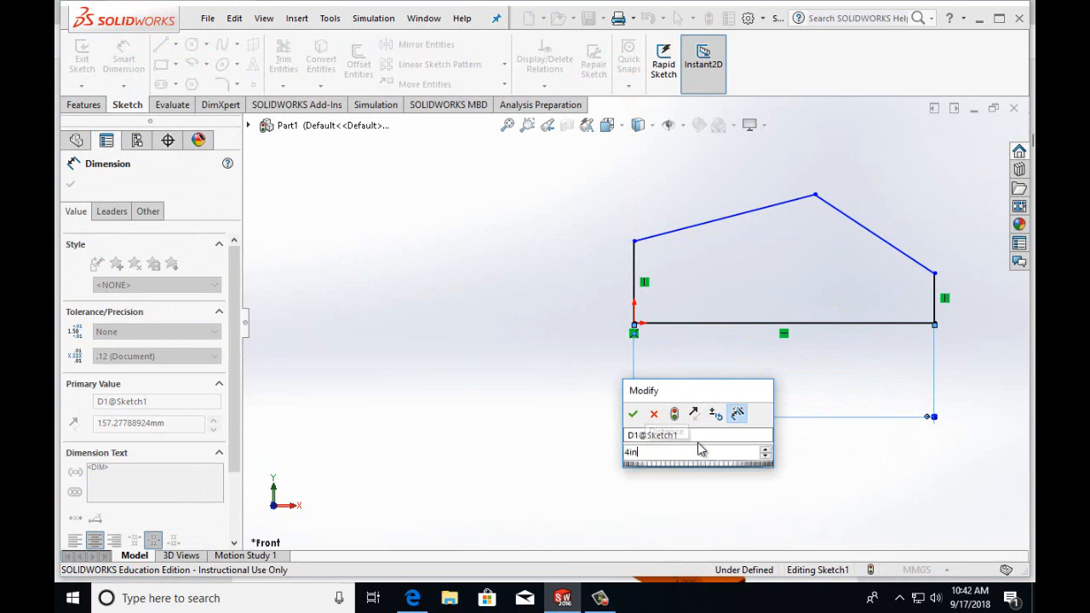
pyautogui.click(633, 413)
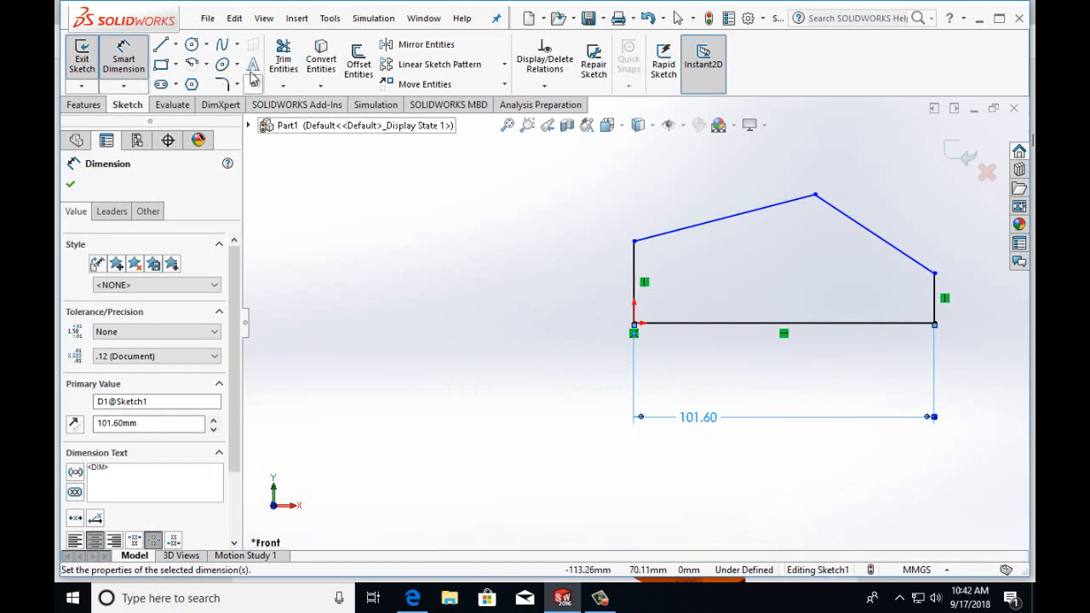
# - Change the document's unit system to IPS (inch, pound, second)
pyautogui.click(324, 19)
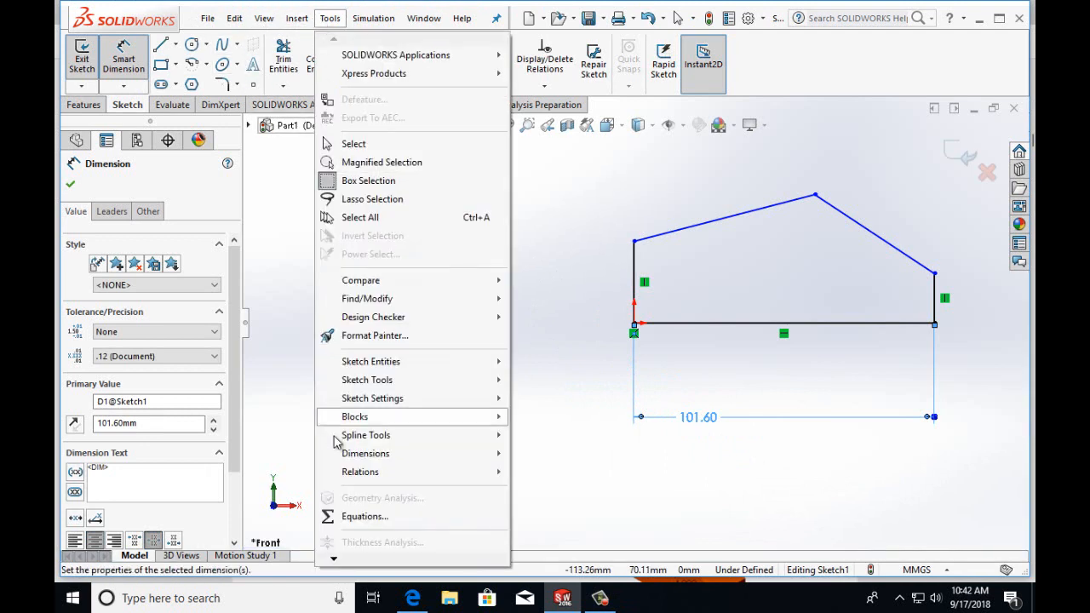
pyautogui.moveTo(335, 560)
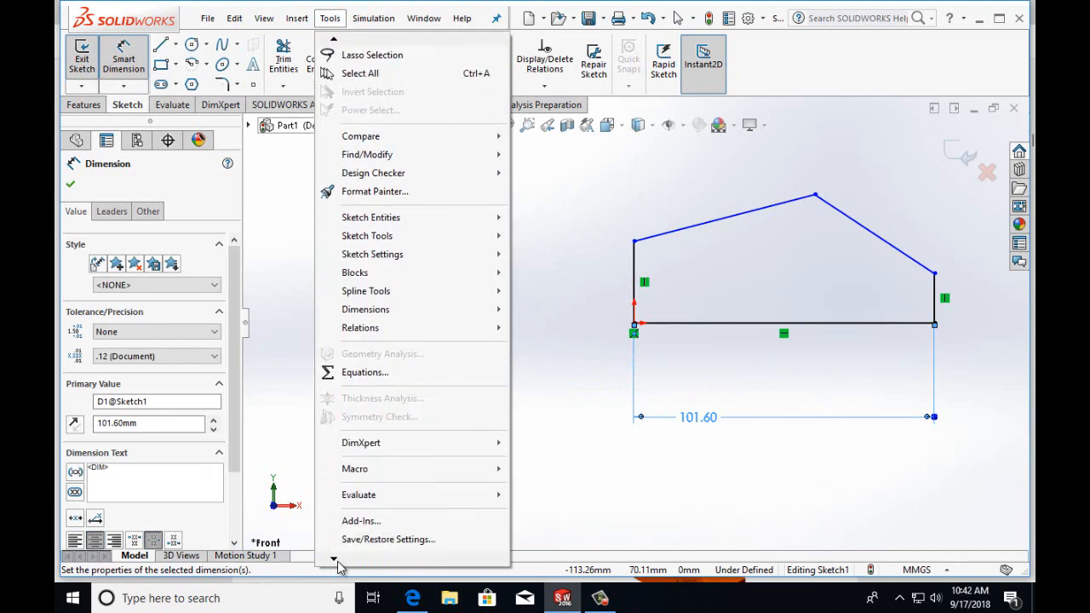
pyautogui.click(358, 503)
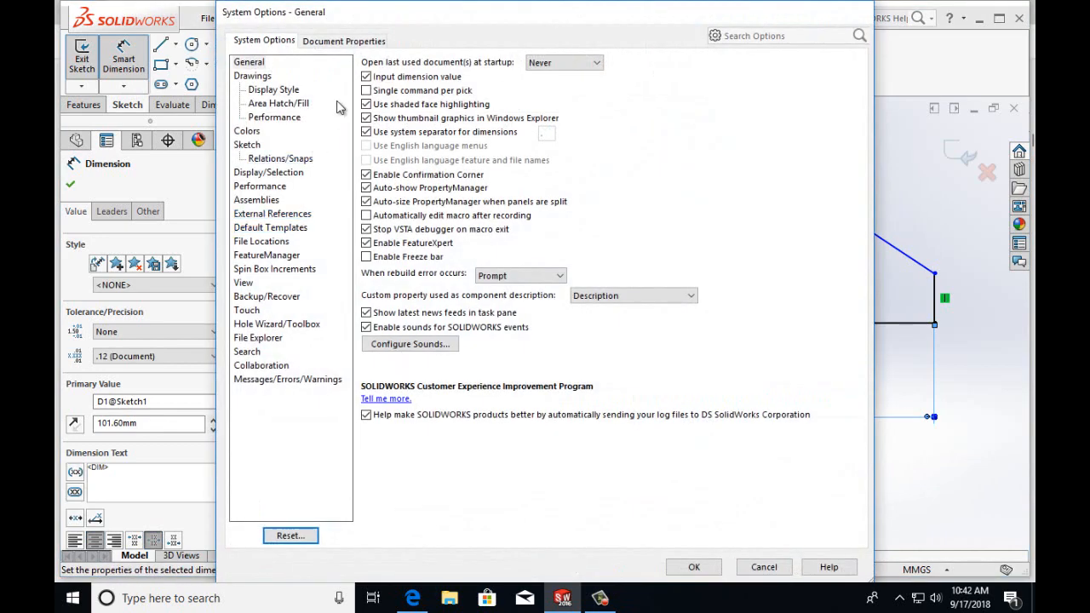
pyautogui.click(355, 45)
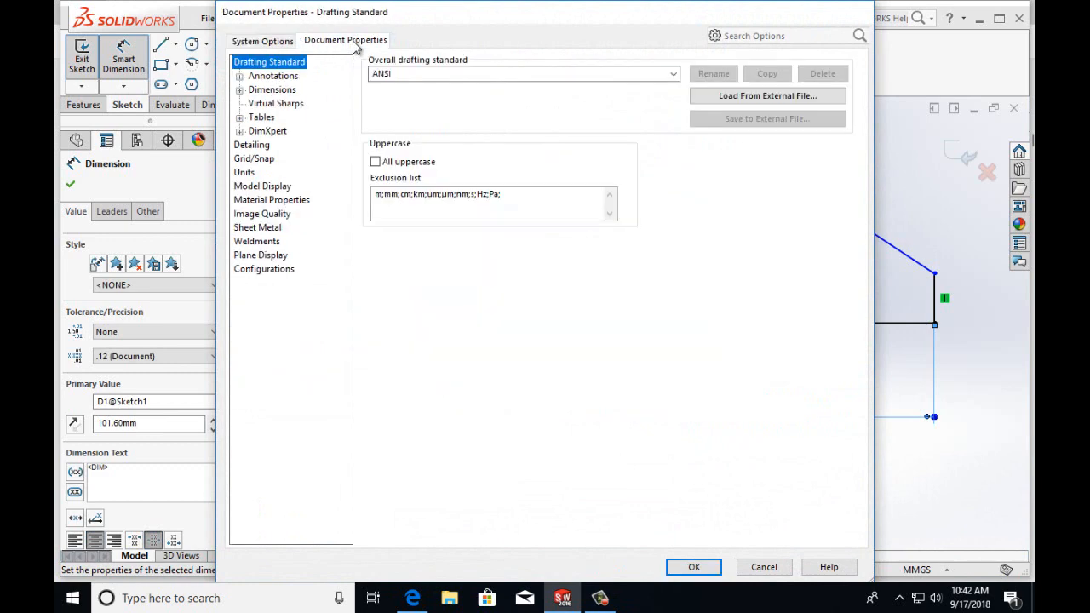
pyautogui.click(244, 173)
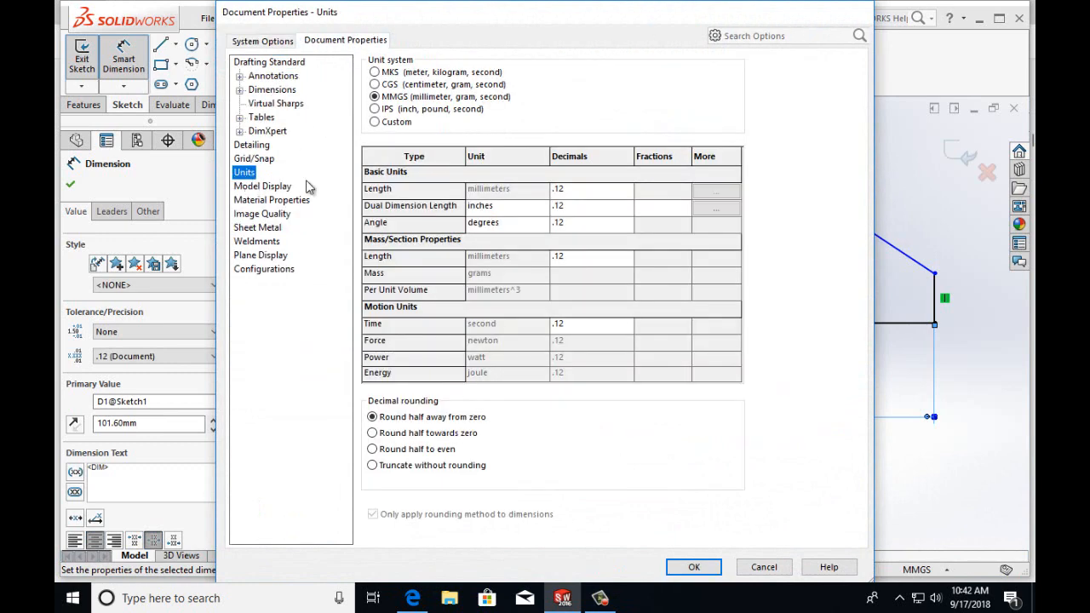
pyautogui.click(375, 109)
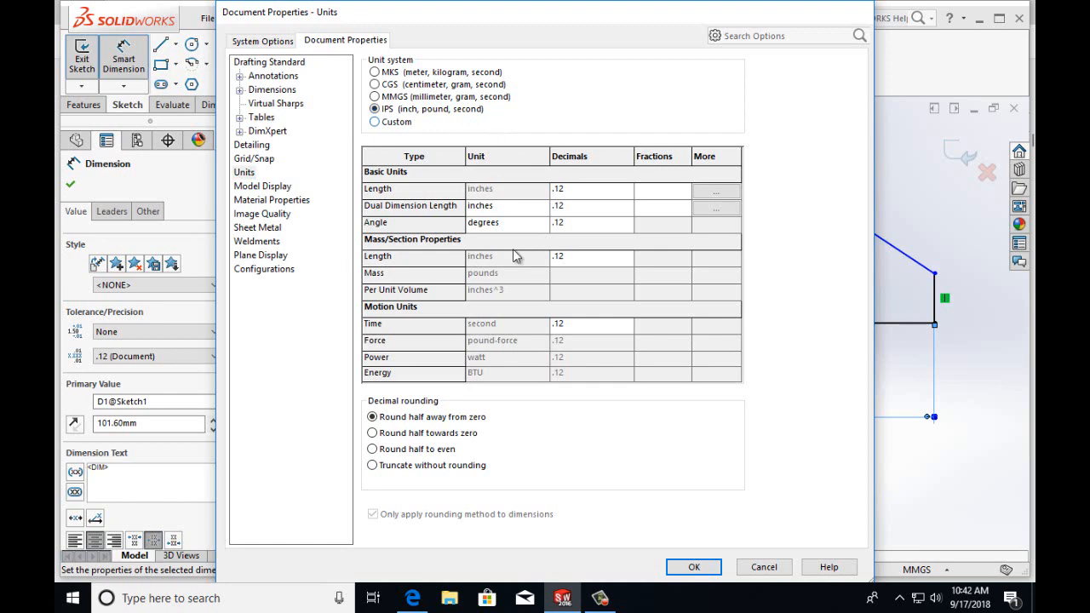
pyautogui.click(693, 568)
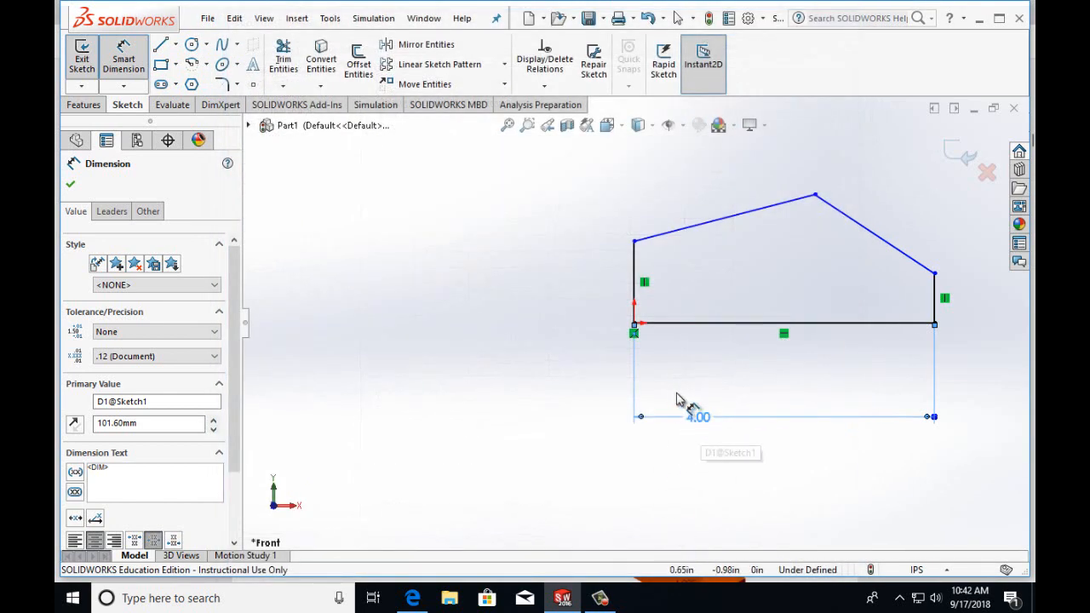
# - Dimension the vertical edge at the origin and set its height to 1.375 in
pyautogui.click(635, 270)
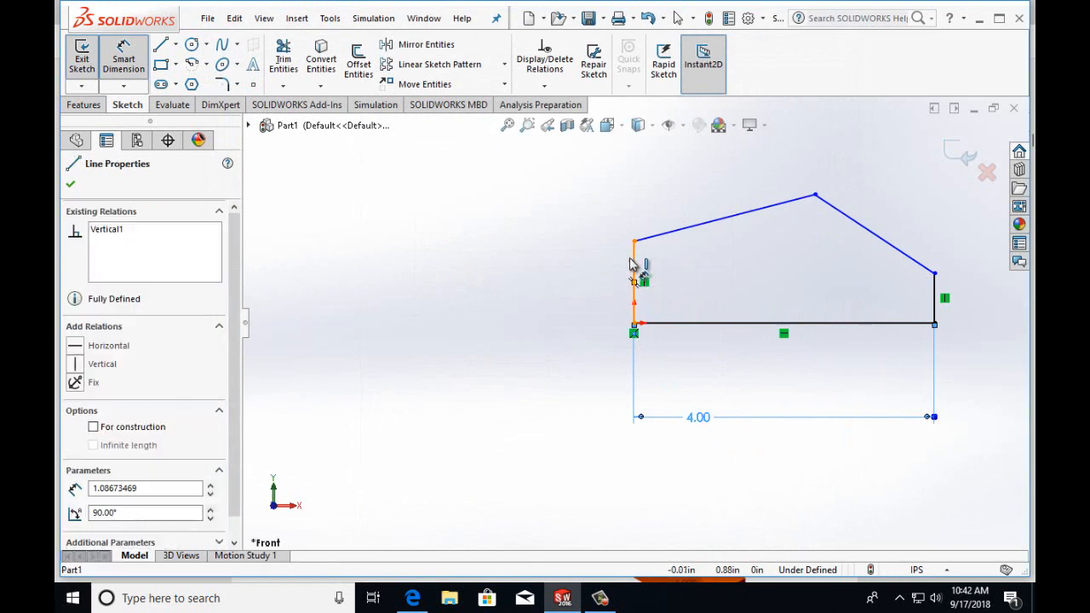
pyautogui.click(587, 268)
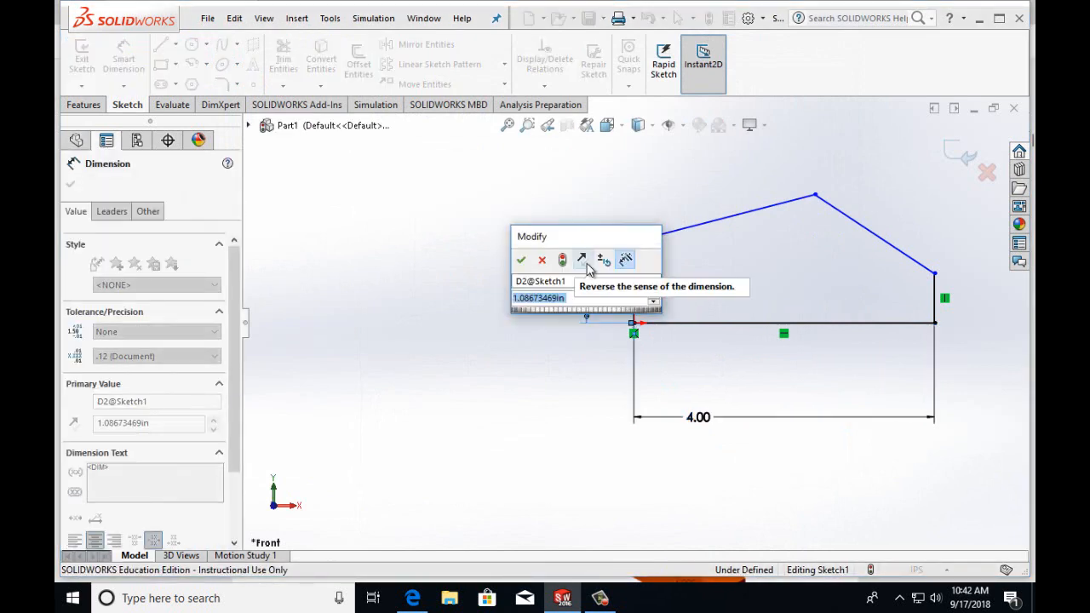
pyautogui.write('1.')
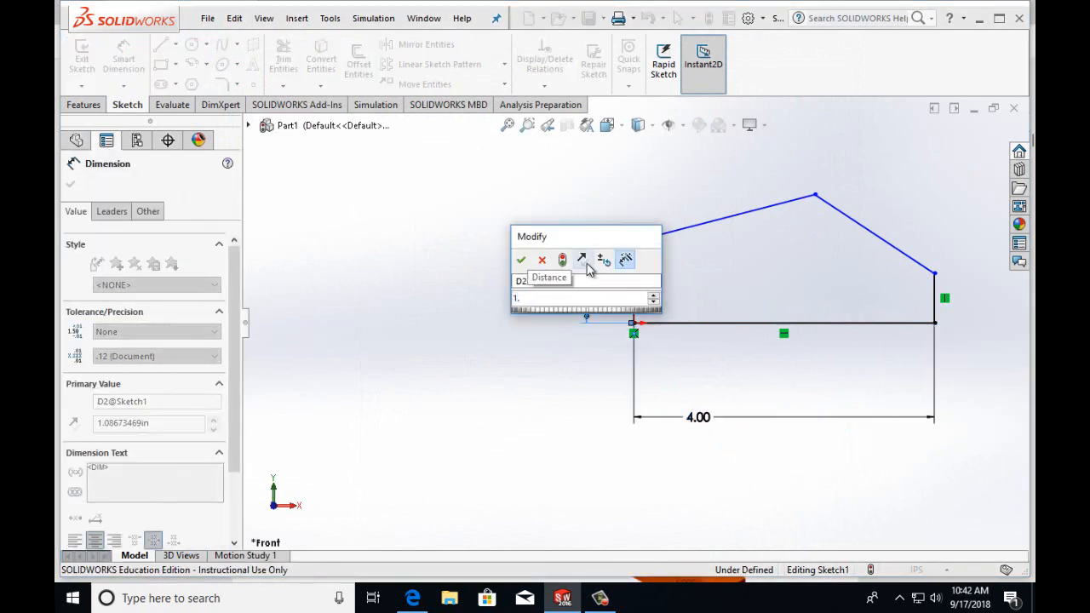
pyautogui.write('375')
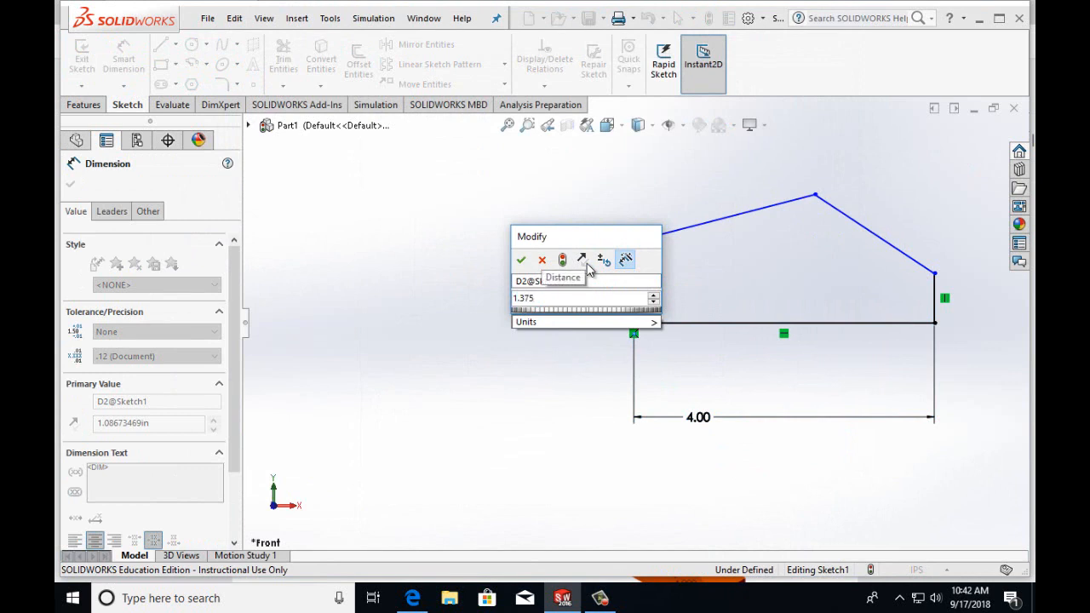
pyautogui.write('in')
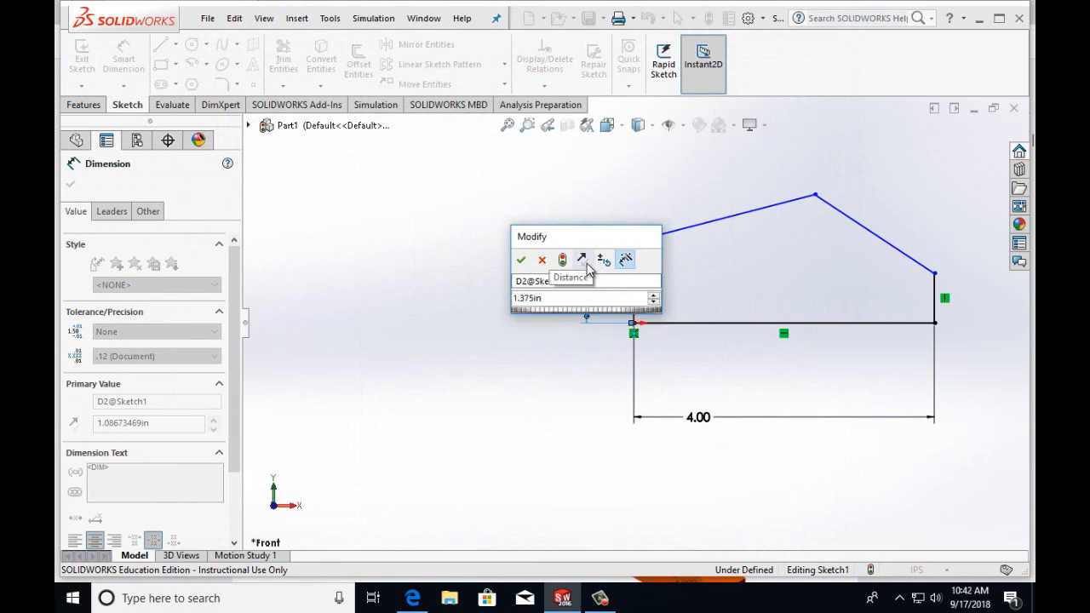
pyautogui.click(521, 259)
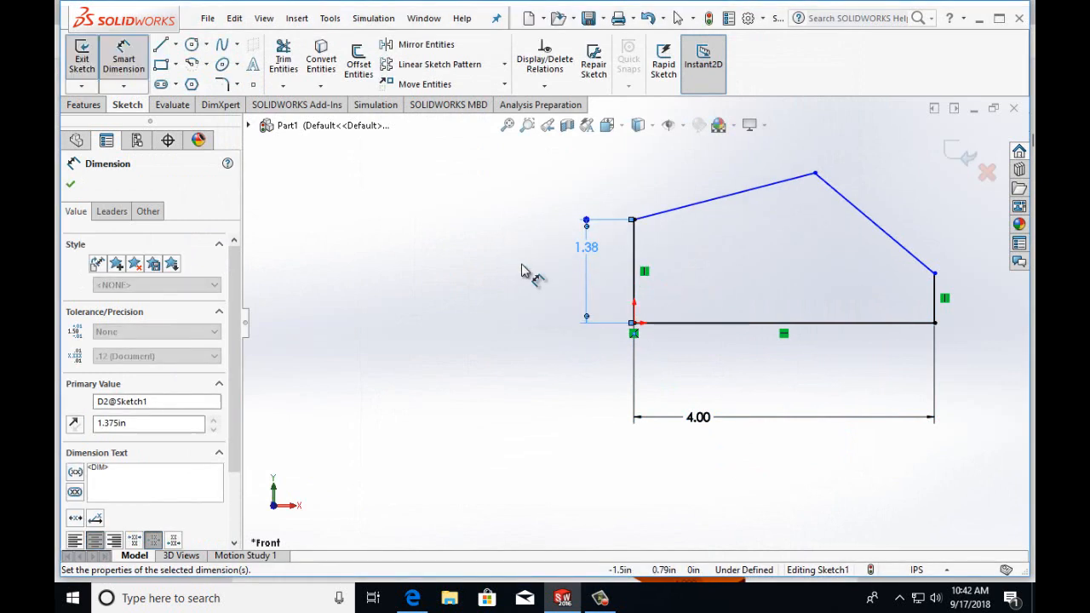
# - Try to dimension the short vertical edge at the far end of the base
pyautogui.click(936, 296)
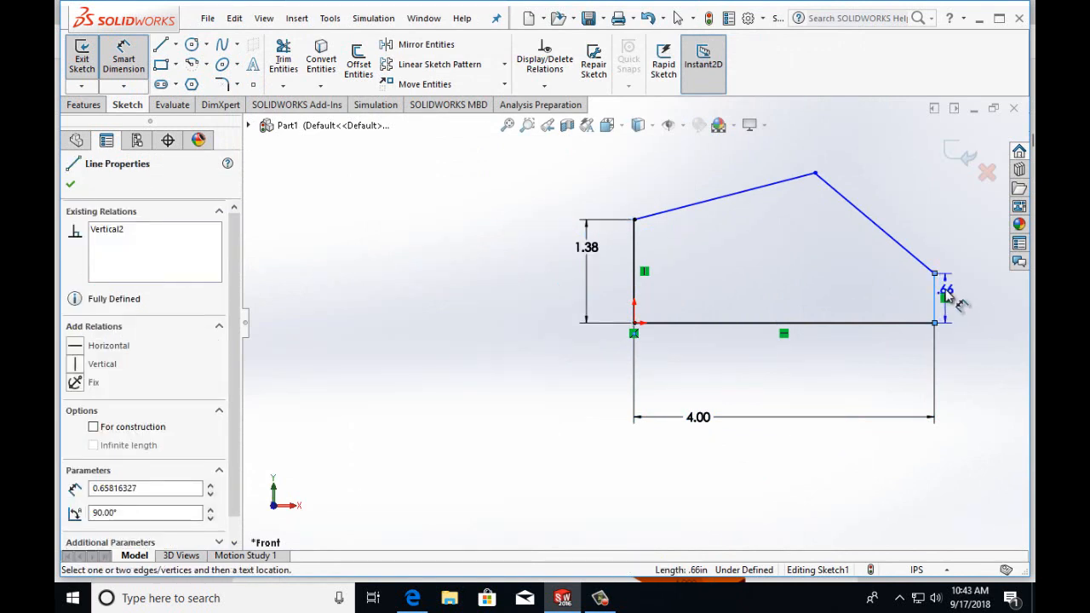
pyautogui.click(961, 303)
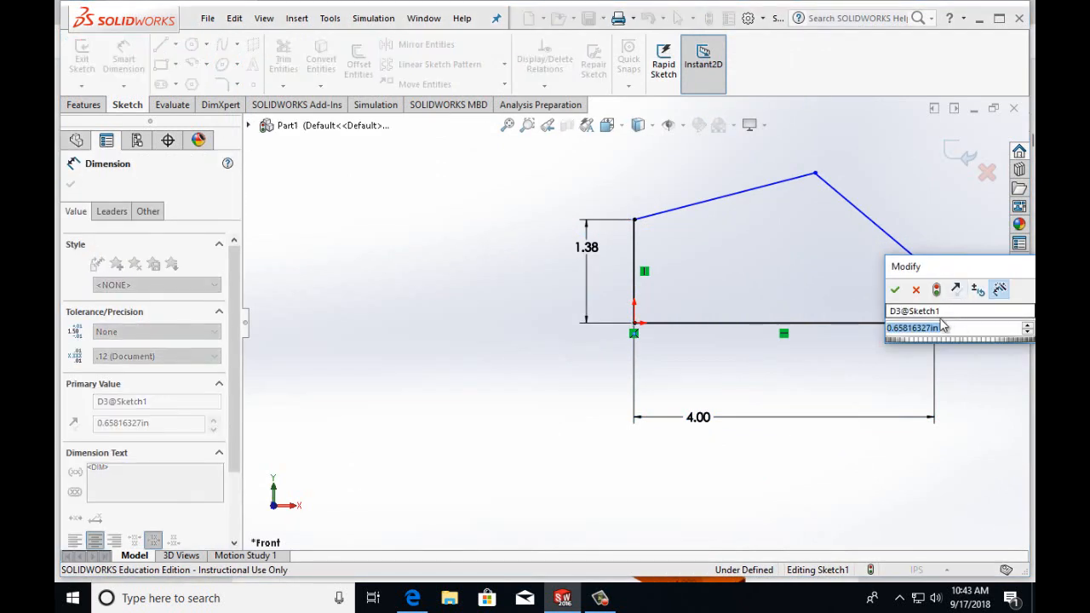
pyautogui.click(917, 291)
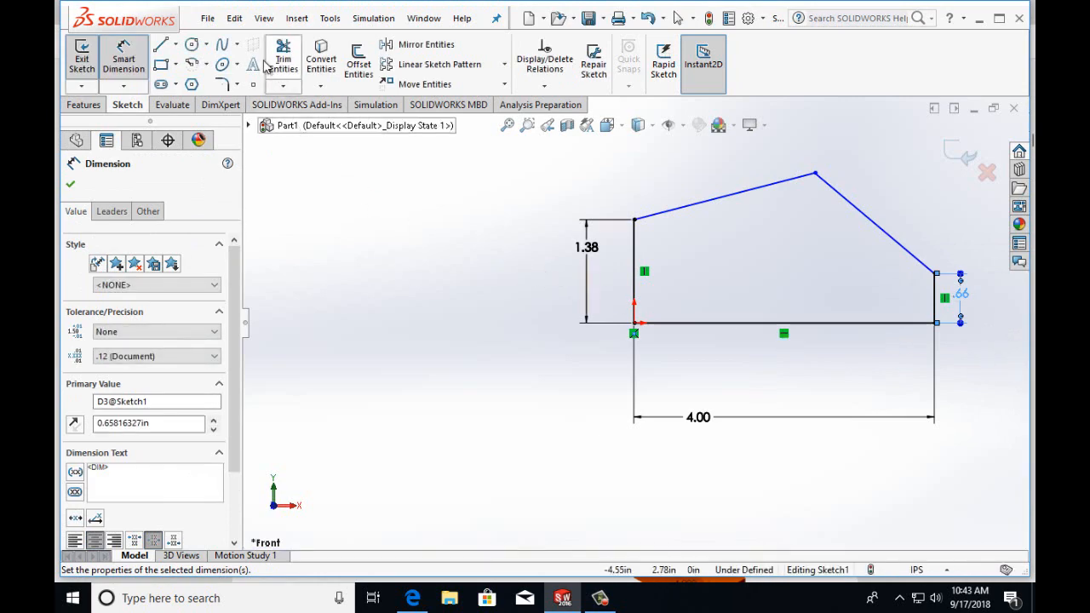
# - Undo the short vertical edge's dimension and the height change of the vertical edge at the origin
pyautogui.click(241, 21)
pyautogui.click(254, 53)
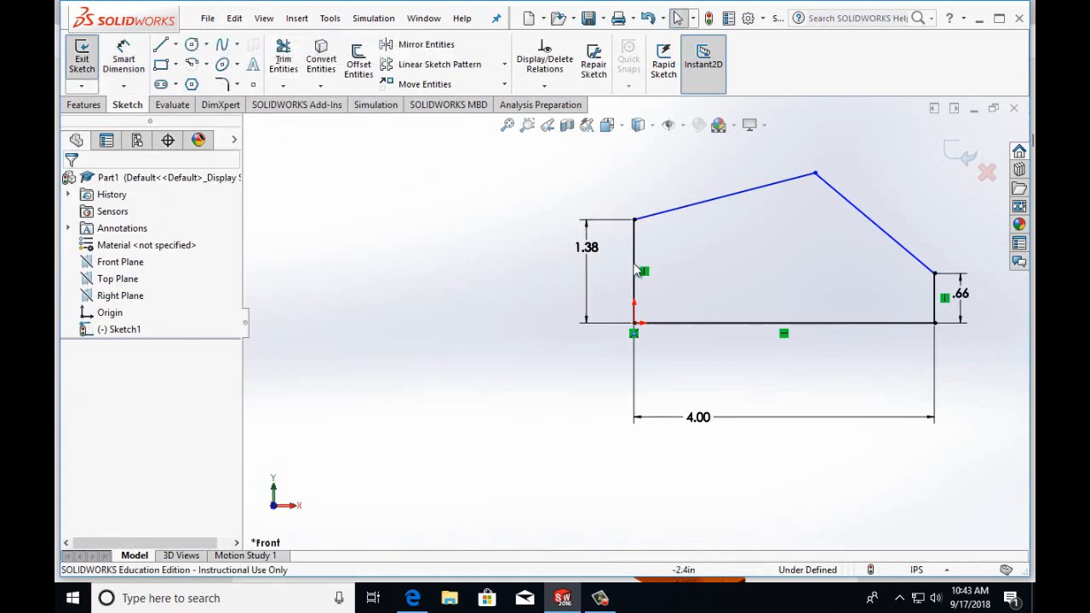
pyautogui.click(234, 17)
pyautogui.click(254, 53)
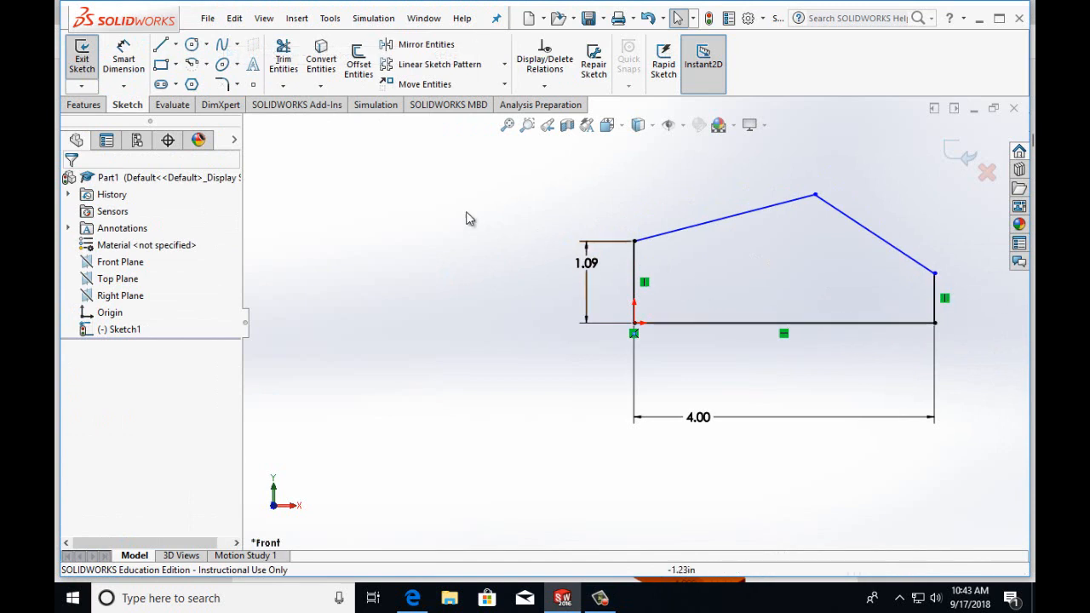
# - Dimension the angle between the vertical edge at the origin and the adjoining sloped line as 100 degrees
pyautogui.click(124, 53)
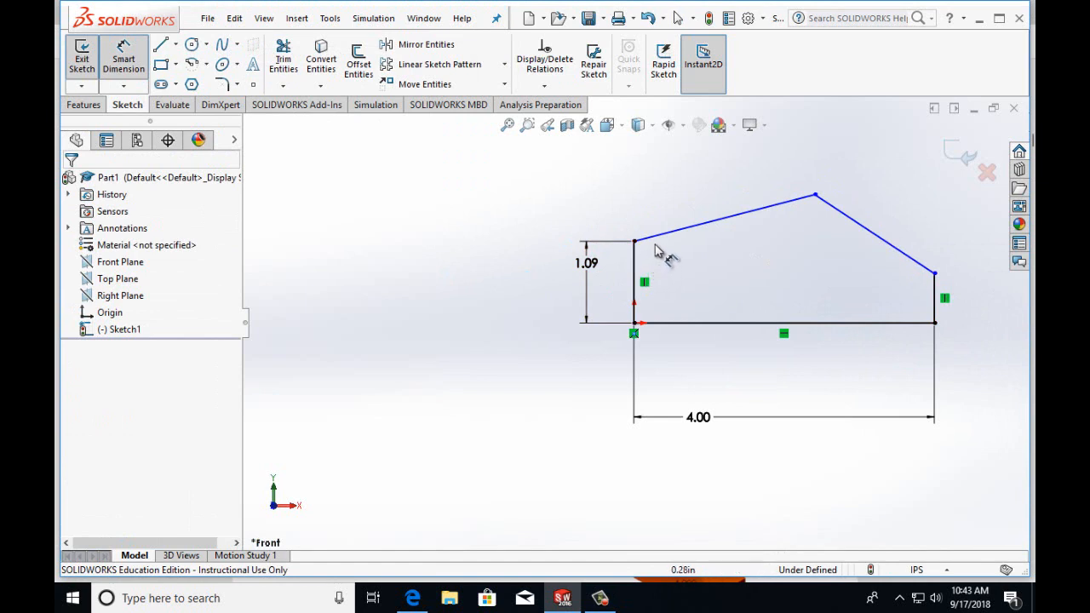
pyautogui.click(661, 242)
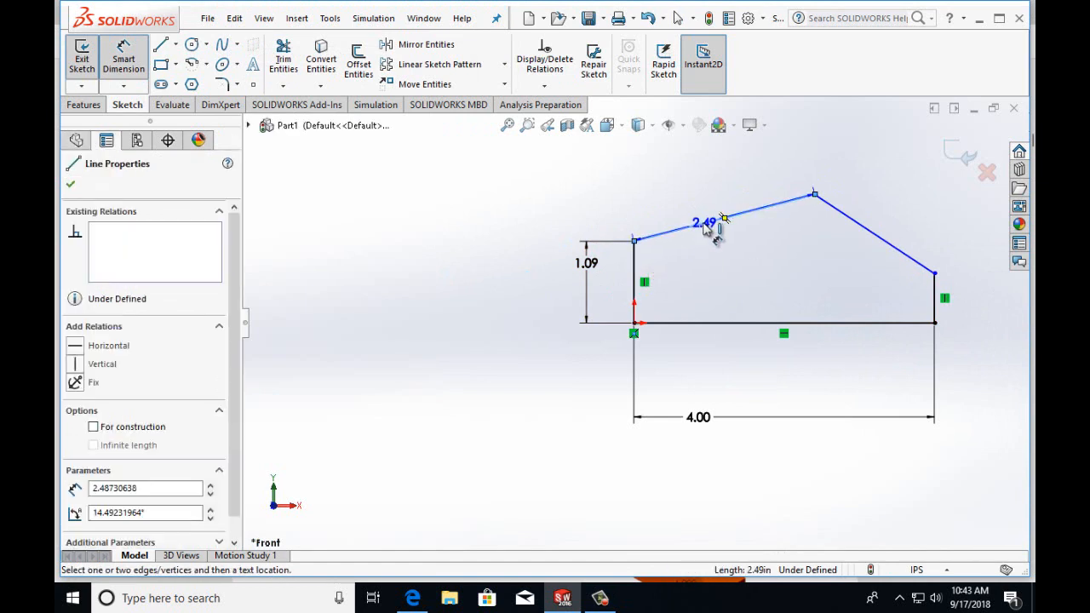
pyautogui.click(635, 276)
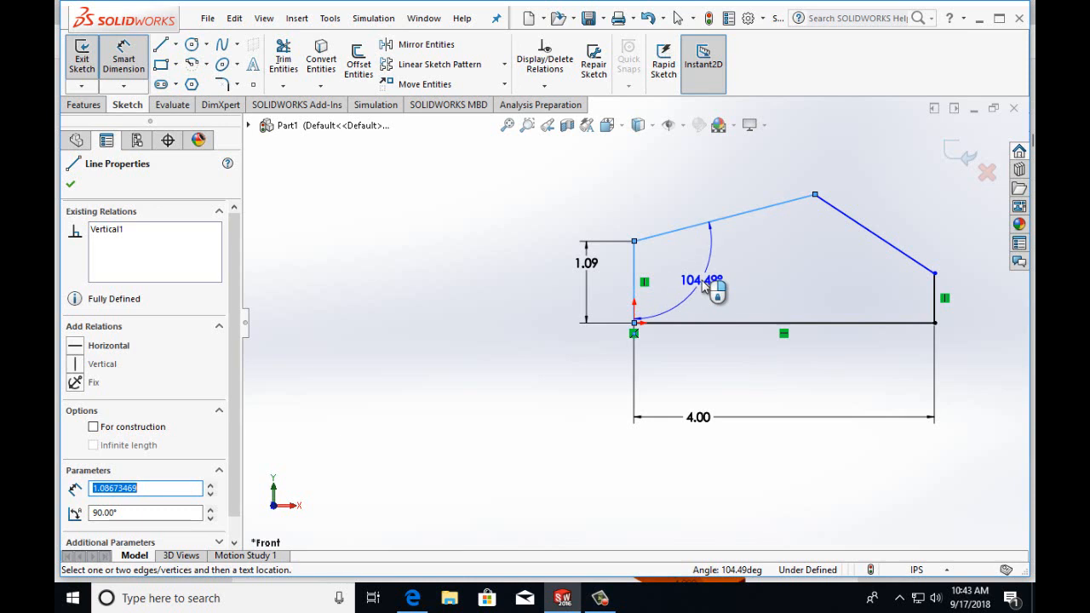
pyautogui.click(703, 286)
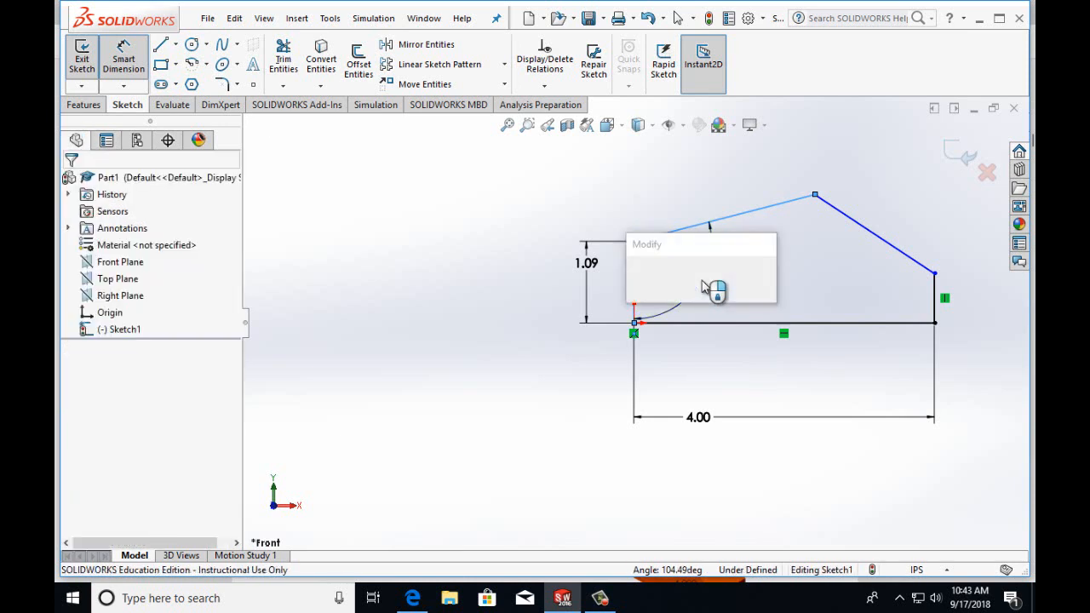
pyautogui.write('1')
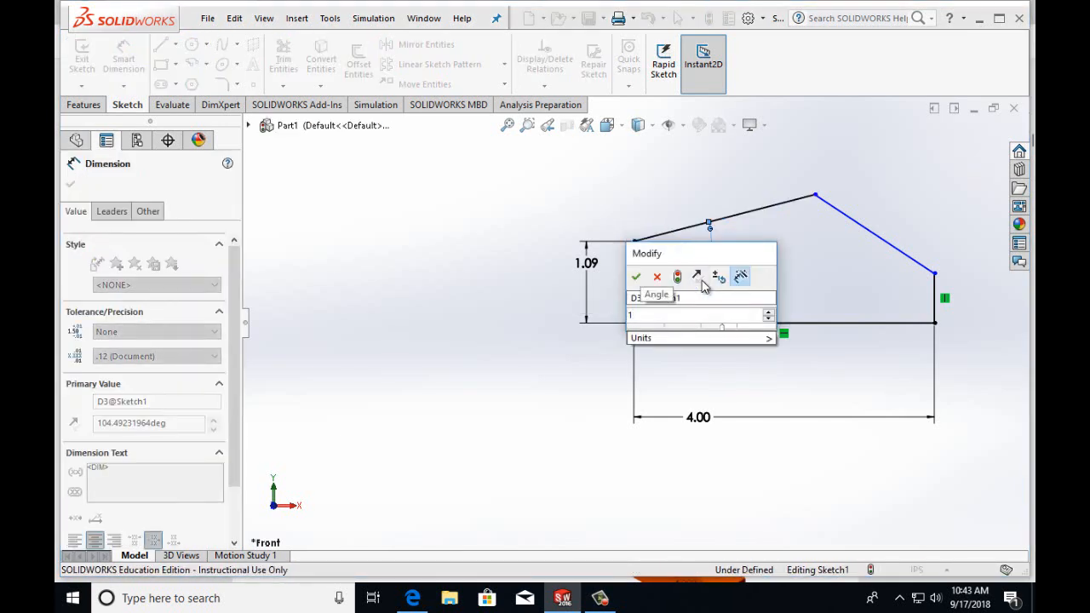
pyautogui.write('00')
pyautogui.click(636, 279)
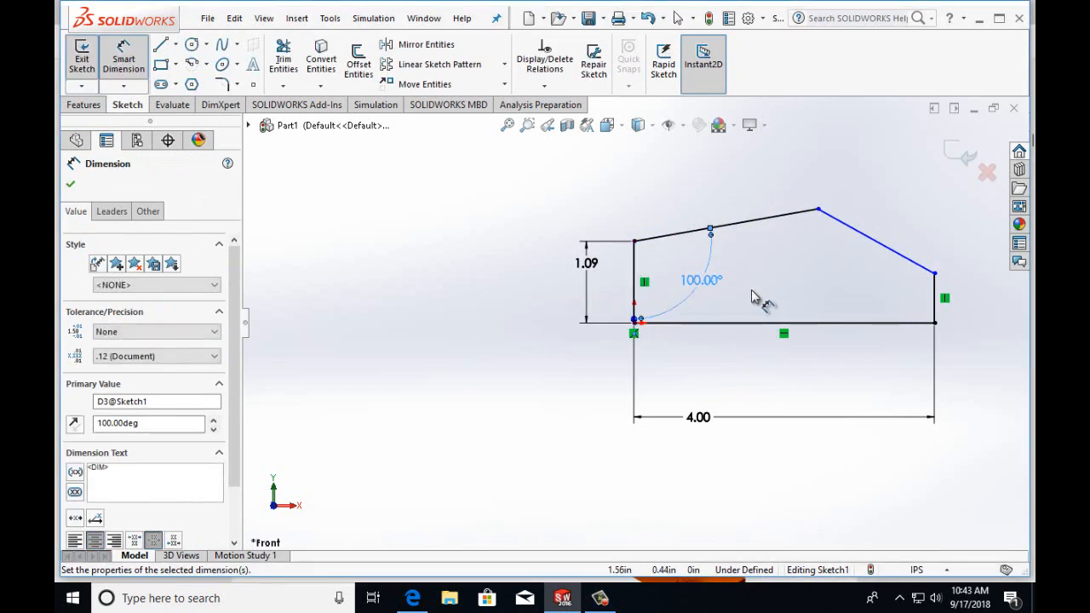
# - Dimension the angle between the two sloped lines at the profile's peak as 135 degrees
pyautogui.click(788, 217)
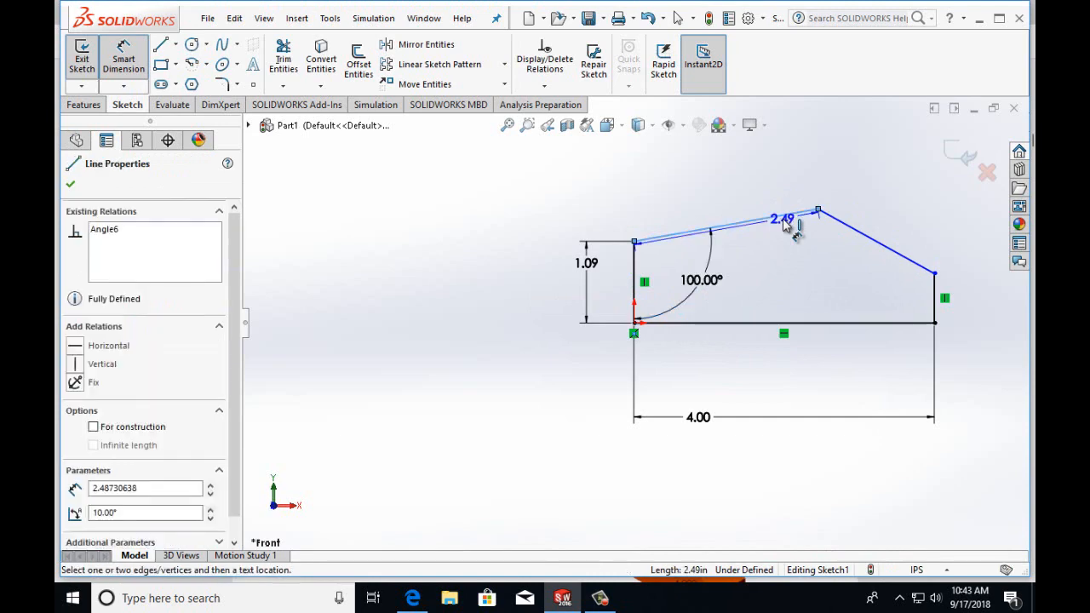
pyautogui.click(843, 228)
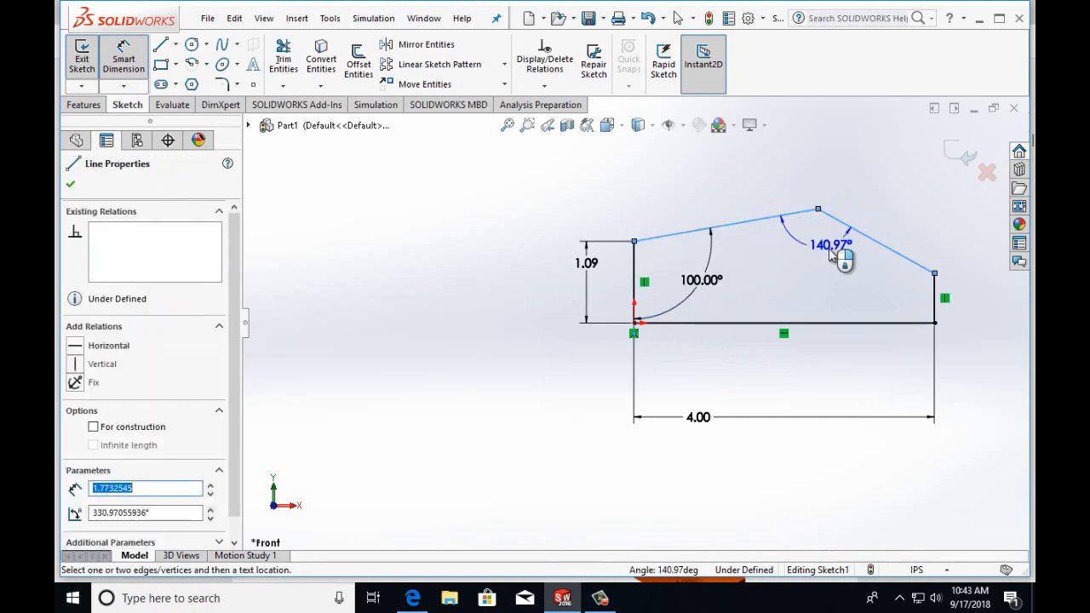
pyautogui.click(826, 274)
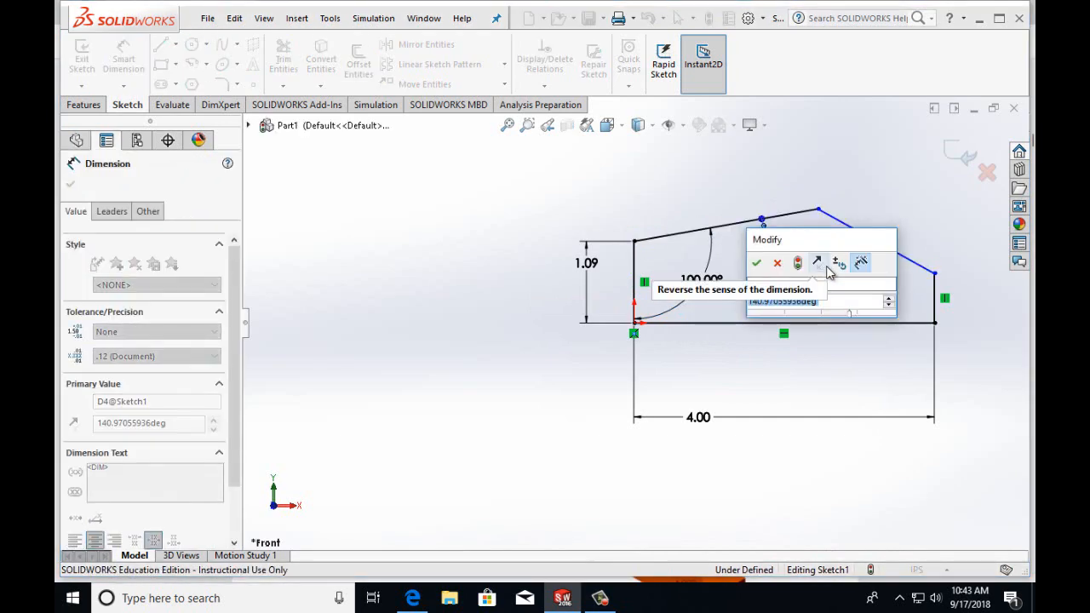
pyautogui.write('135')
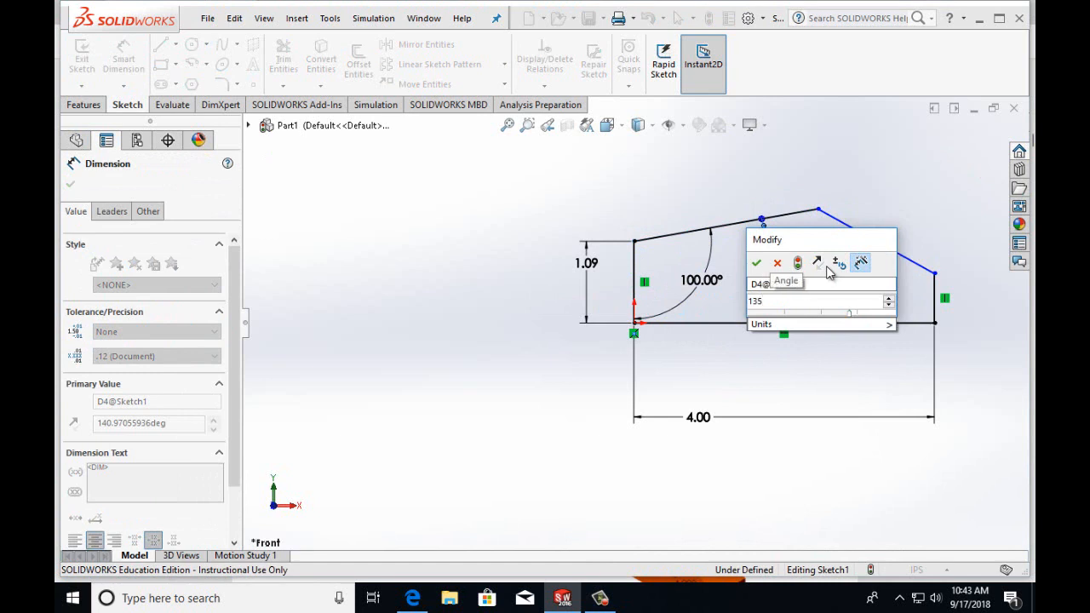
pyautogui.click(757, 265)
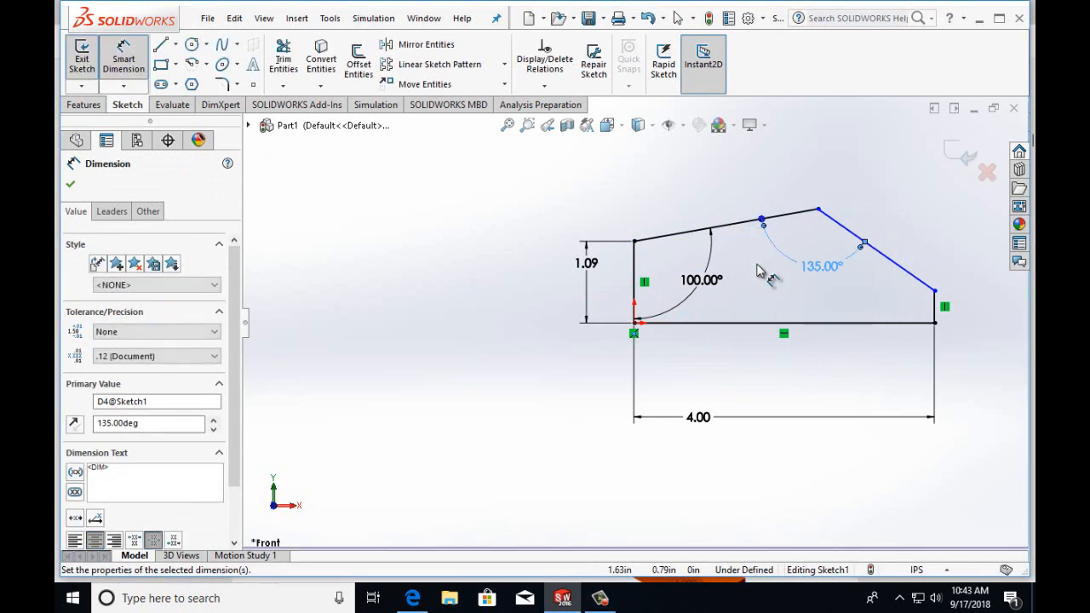
# - Dimension the horizontal span of the sloped line running from the origin-side vertical edge to the peak as 2.5 in
pyautogui.click(733, 224)
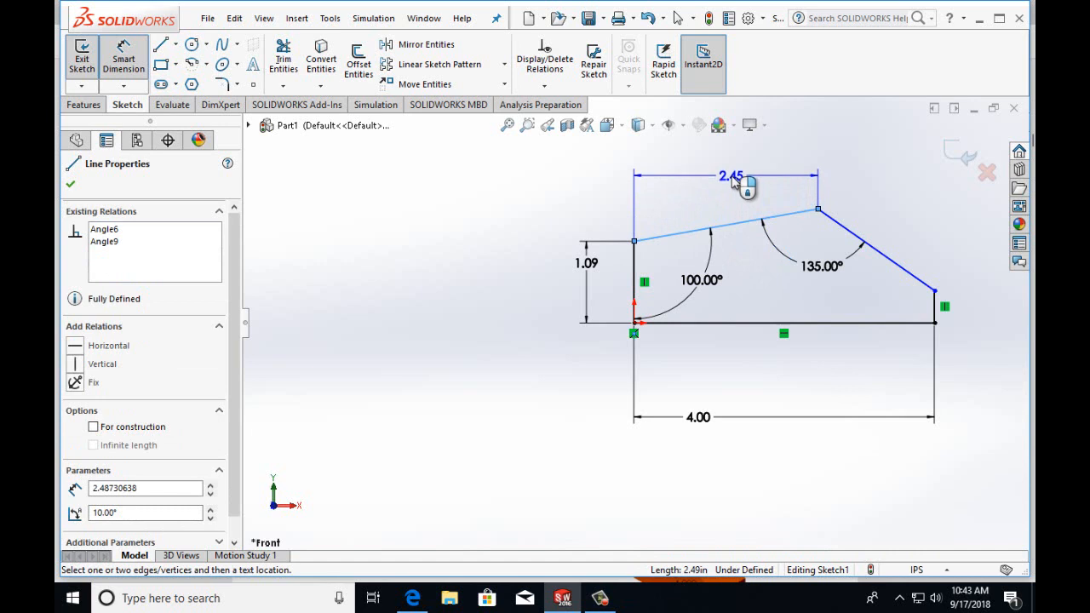
pyautogui.click(732, 183)
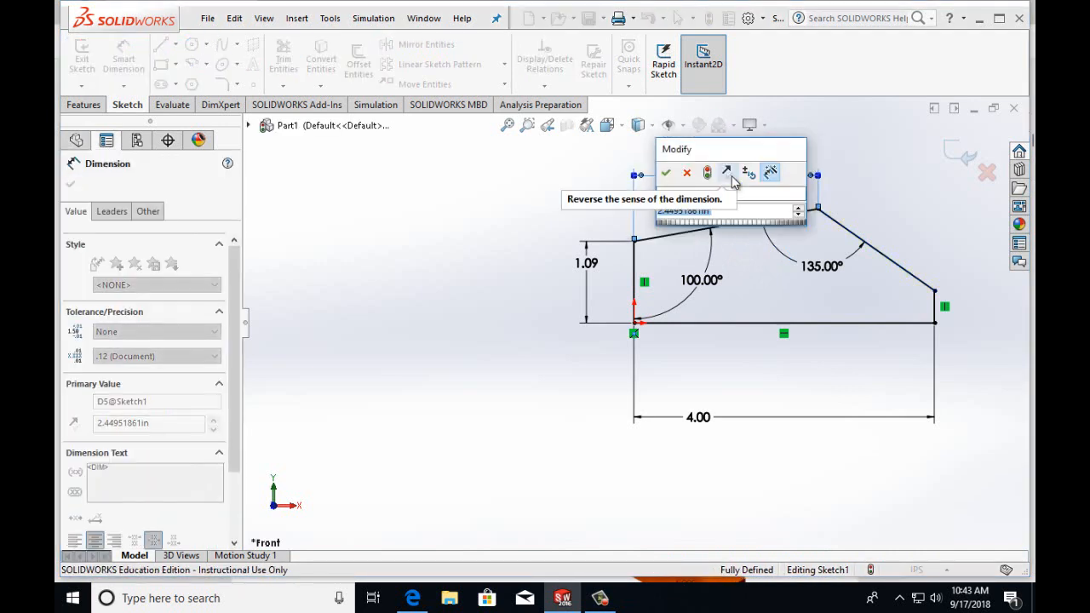
pyautogui.write('2')
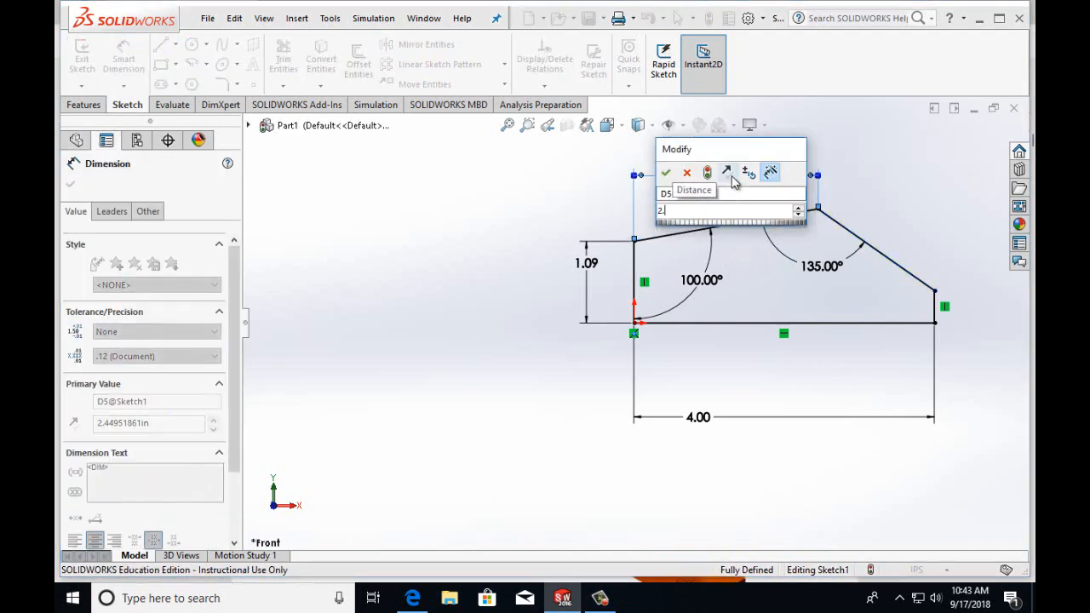
pyautogui.write('.5in')
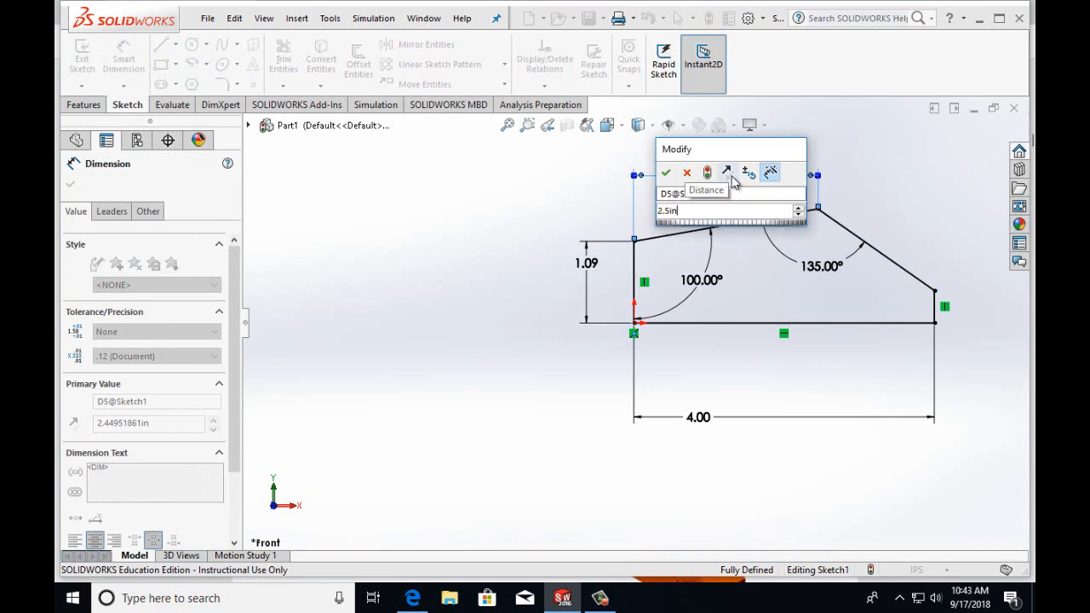
pyautogui.click(665, 174)
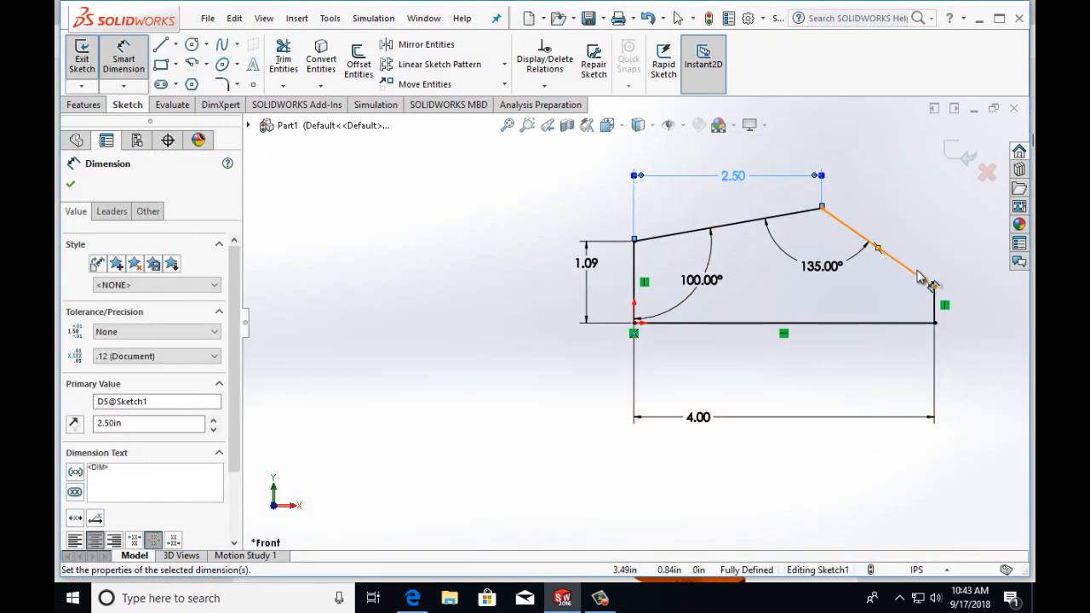
pyautogui.click(123, 60)
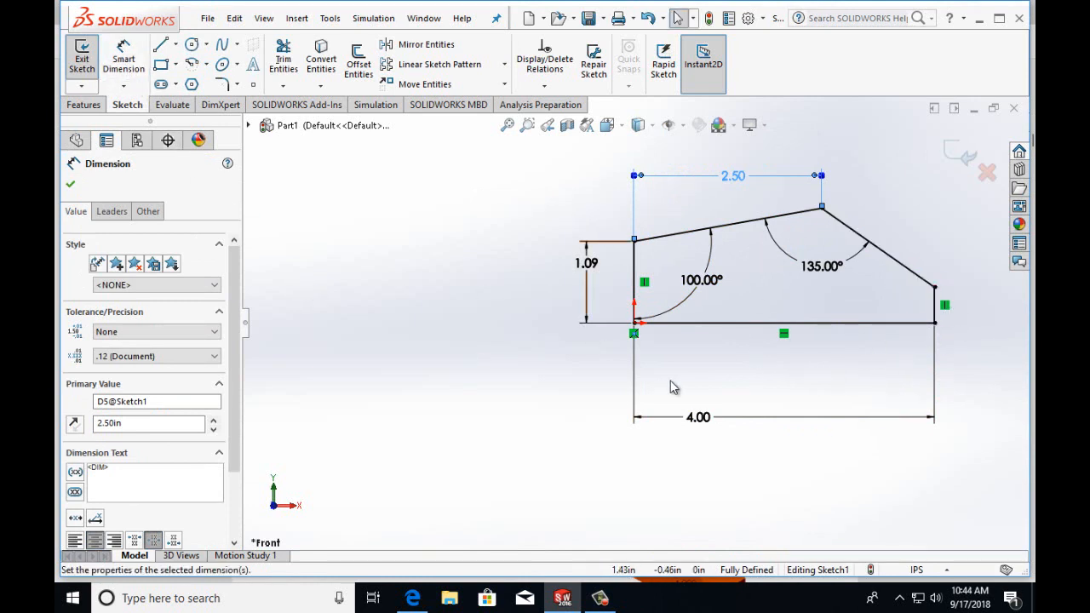
# - Extrude the five-sided profile as a blind boss with a depth of 1 in
pyautogui.click(84, 106)
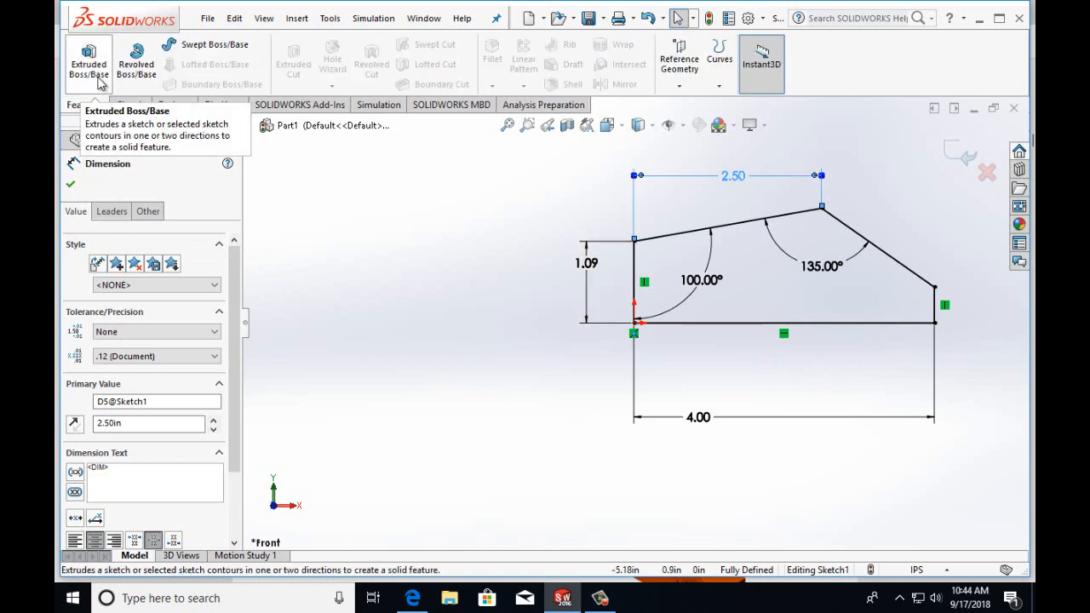
pyautogui.click(99, 79)
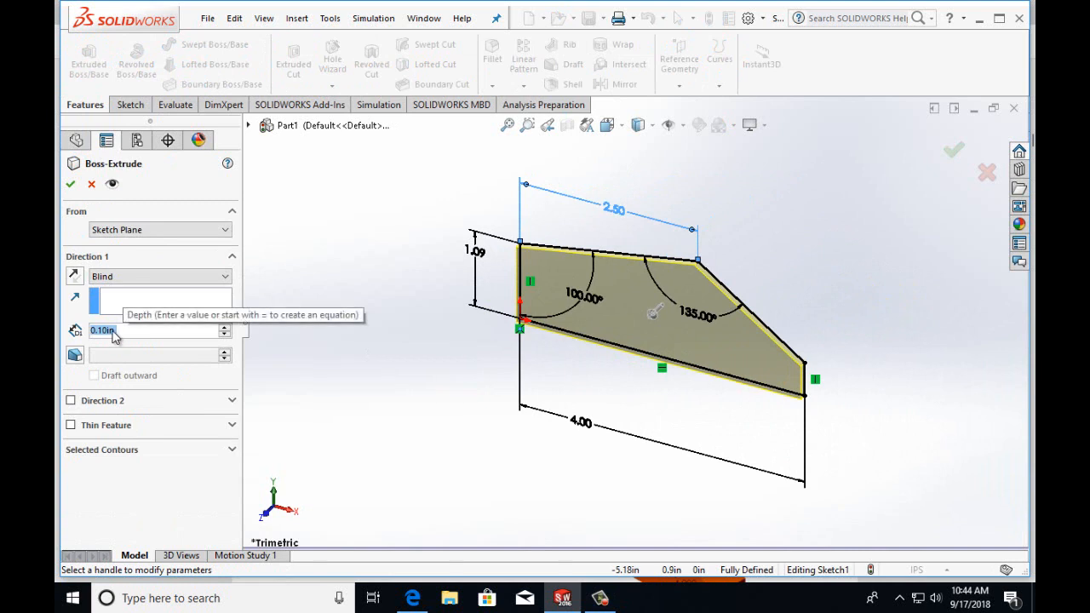
pyautogui.click(106, 332)
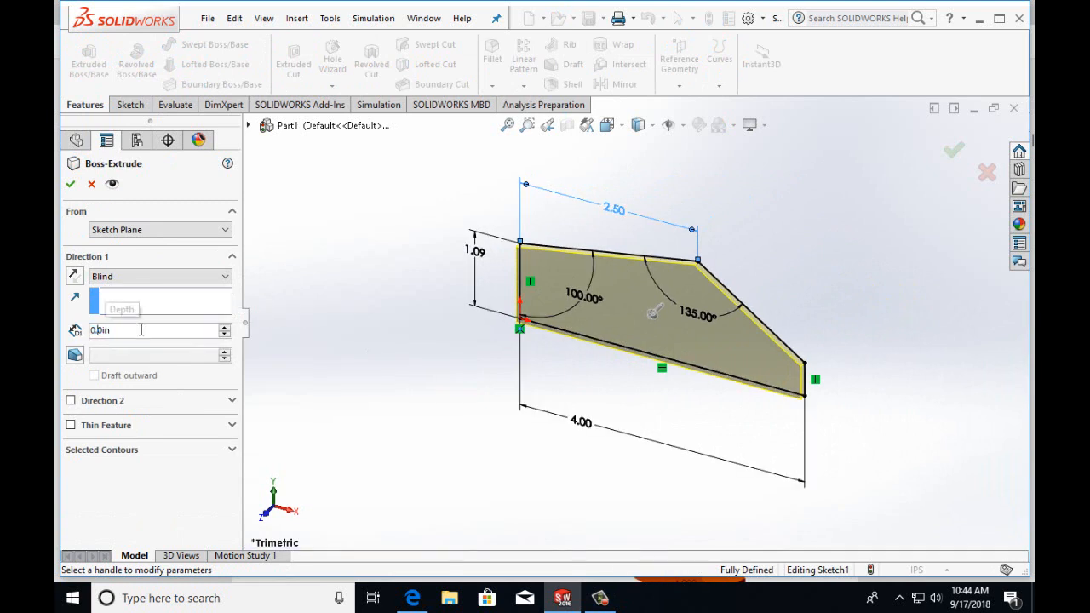
pyautogui.press('BackSpace')
pyautogui.press('BackSpace')
pyautogui.press('BackSpace')
pyautogui.write('1')
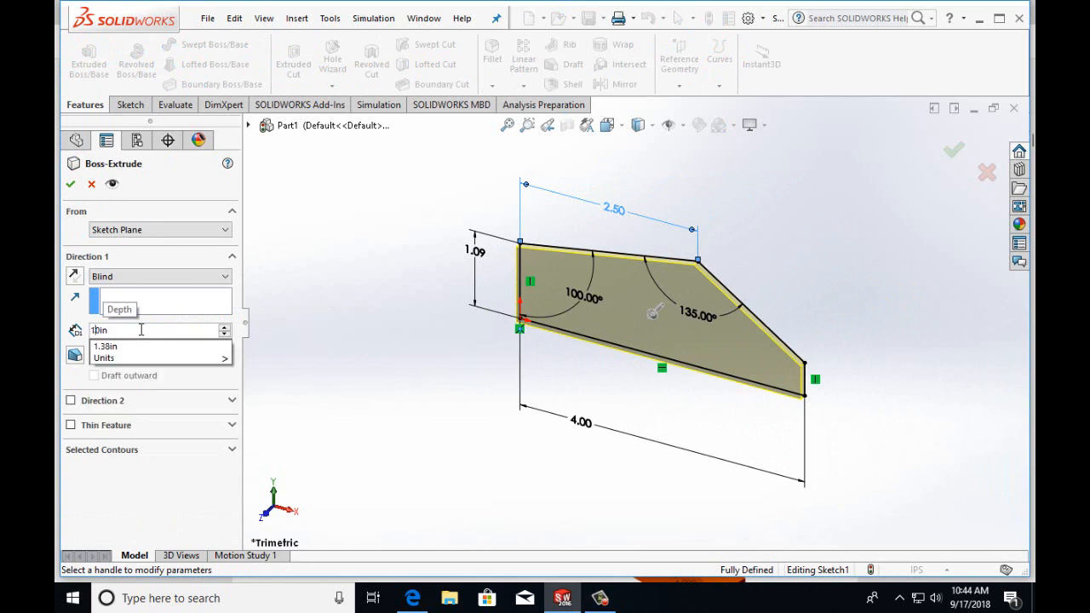
pyautogui.write('.')
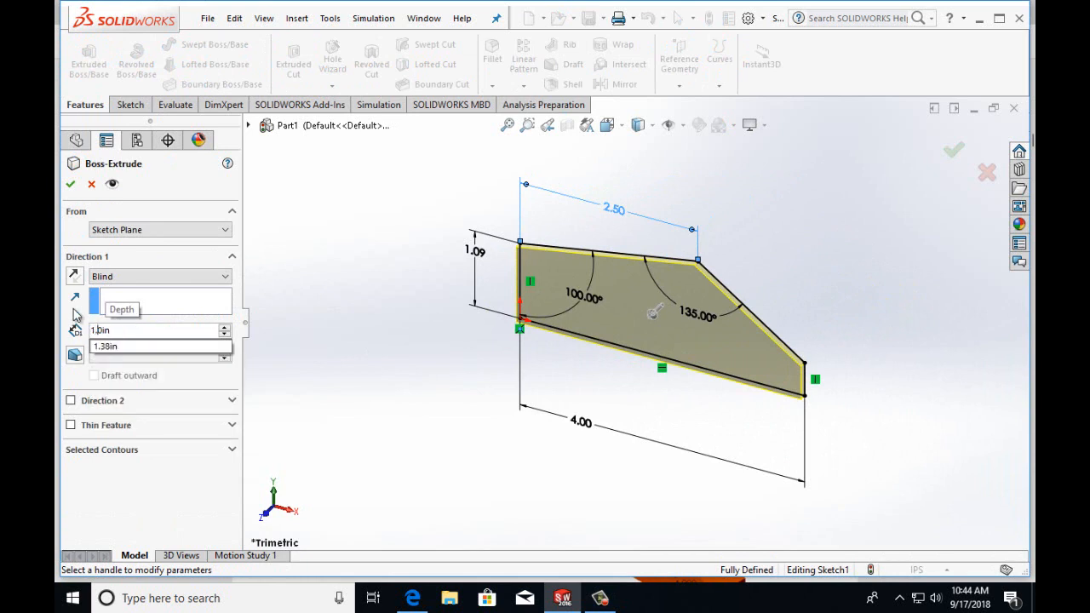
pyautogui.press('Return')
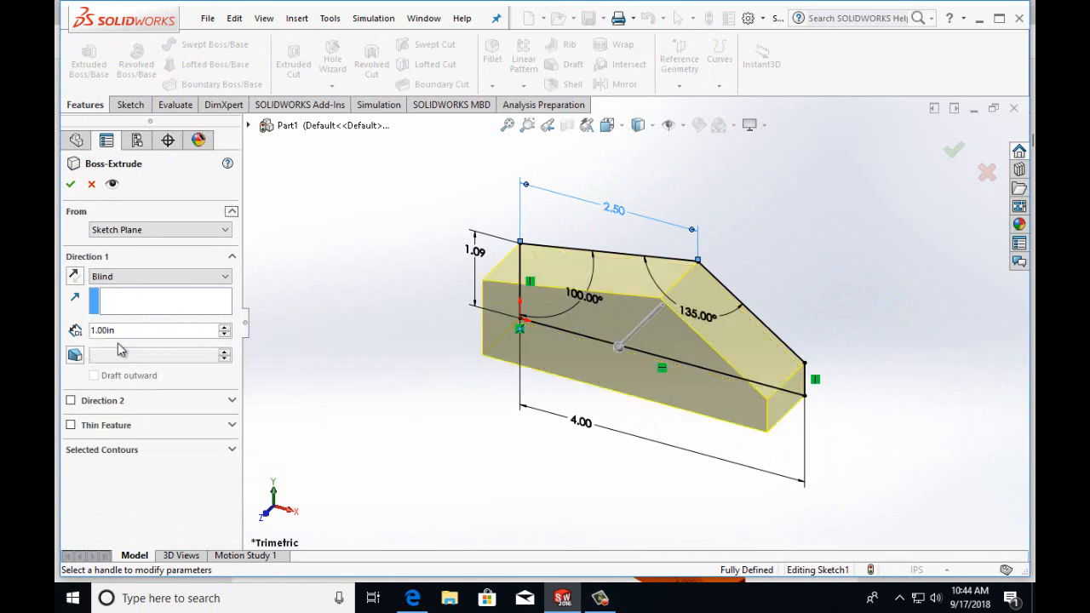
pyautogui.click(71, 185)
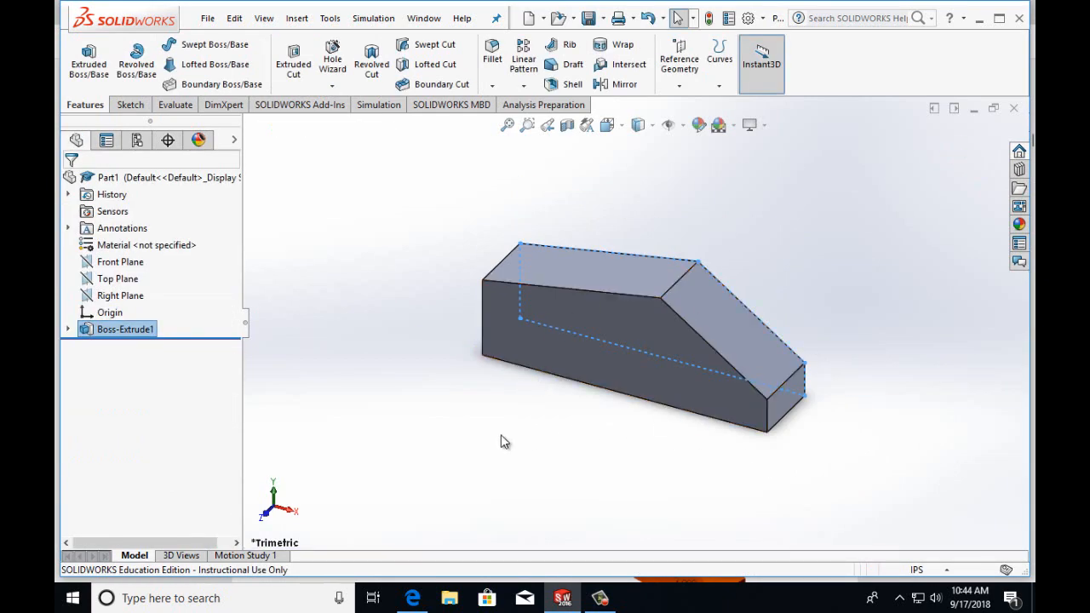
# - Switch to the exercise PDF in Edge, check the remaining instructions and reference drawings of Exercise 1, and return to SOLIDWORKS
pyautogui.click(412, 597)
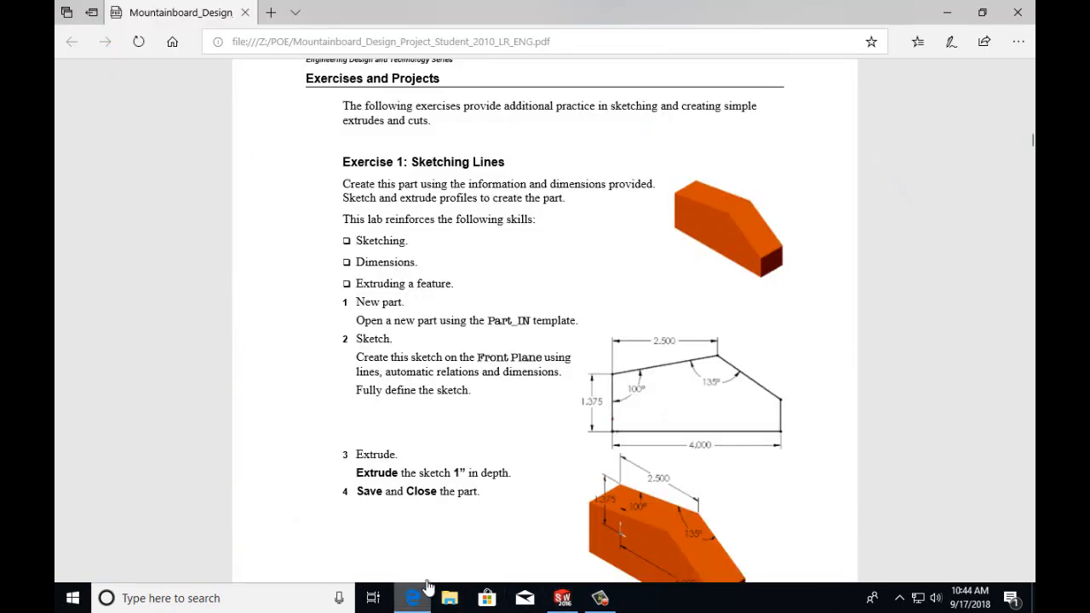
pyautogui.scroll(-2, 530, 439)
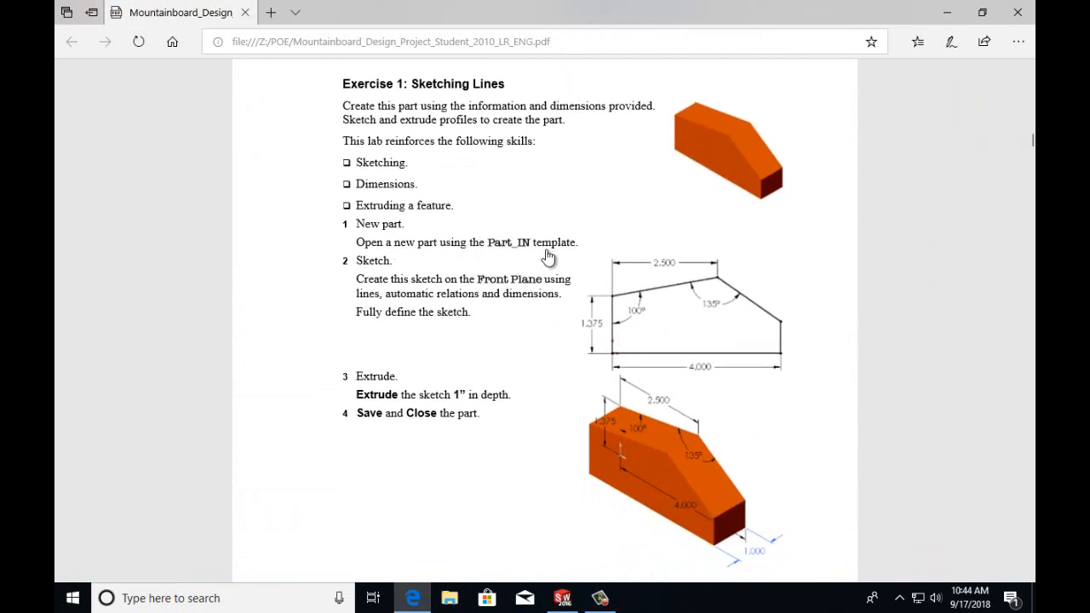
pyautogui.scroll(-2, 500, 379)
pyautogui.scroll(4, 500, 379)
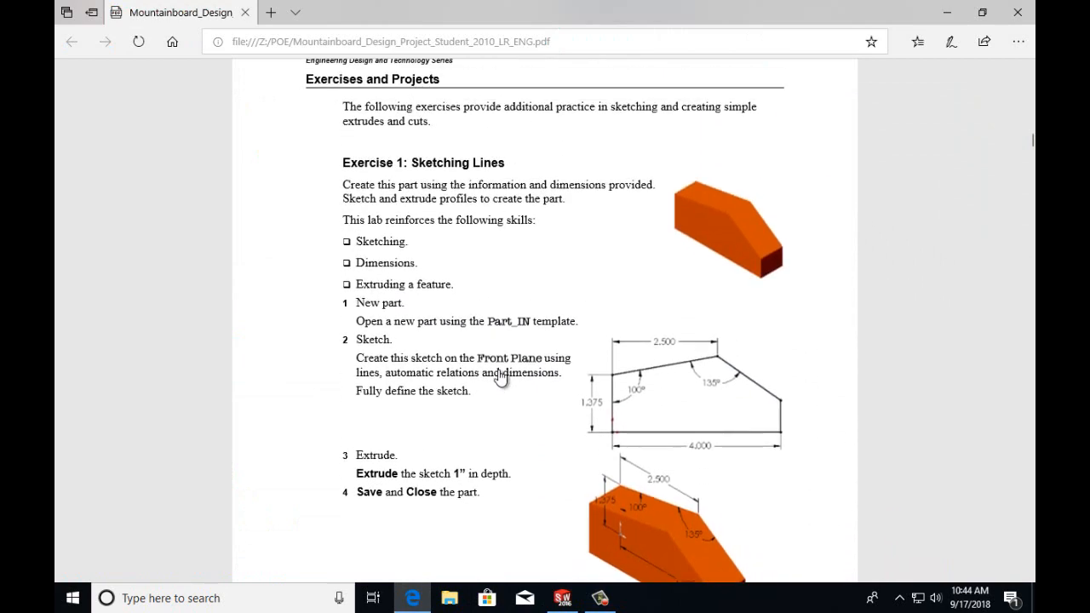
pyautogui.scroll(-2, 500, 379)
pyautogui.click(562, 598)
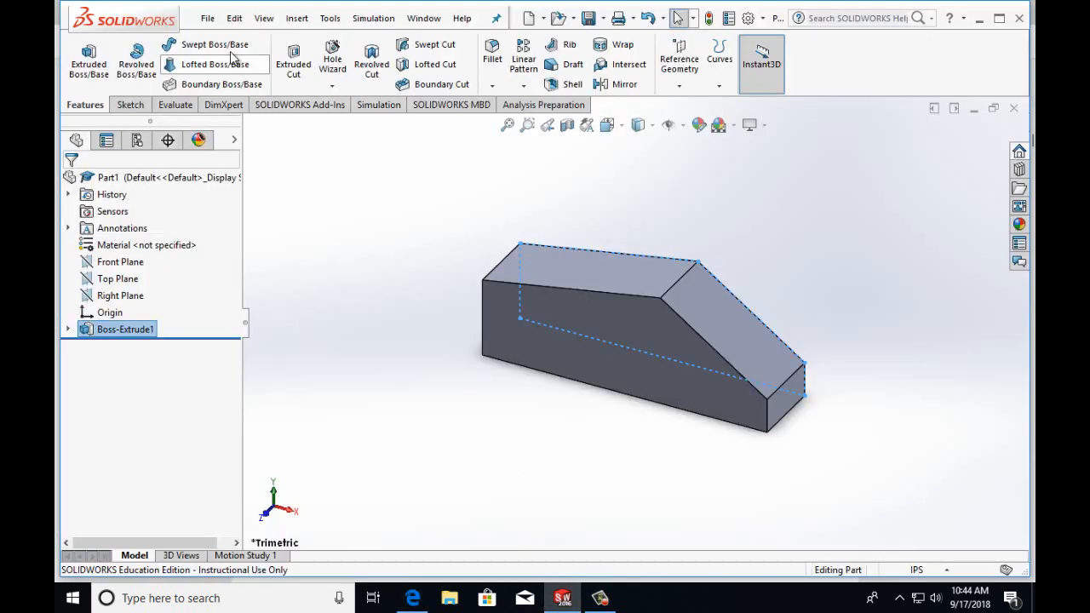
# - Save the part as lesson2Ex1 in the current PrincipleEngineering folder
pyautogui.click(207, 19)
pyautogui.click(242, 186)
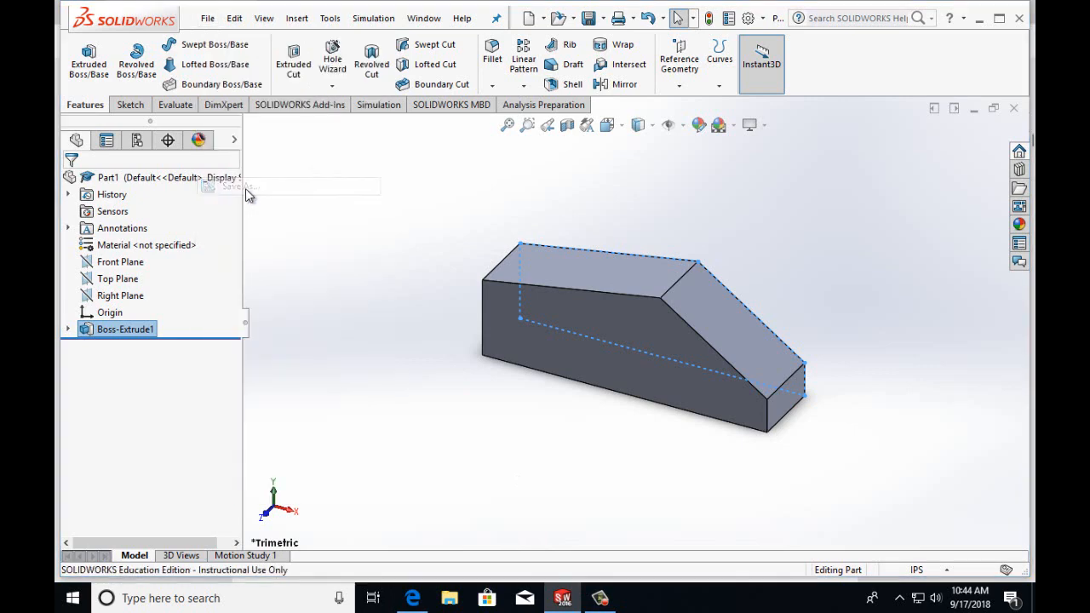
pyautogui.scroll(-5, 550, 281)
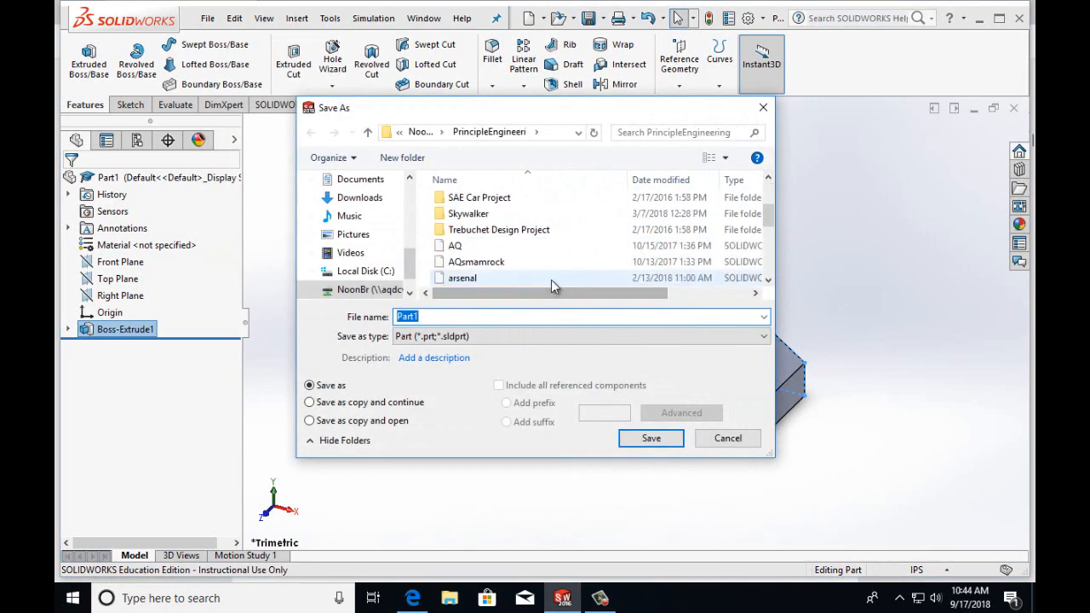
pyautogui.scroll(3, 551, 281)
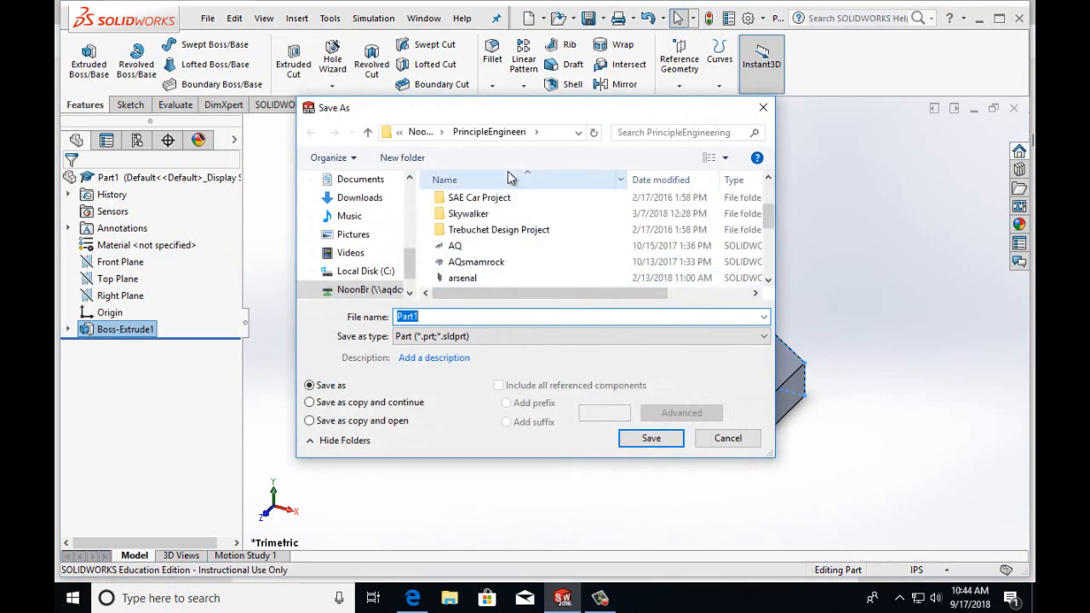
pyautogui.click(455, 316)
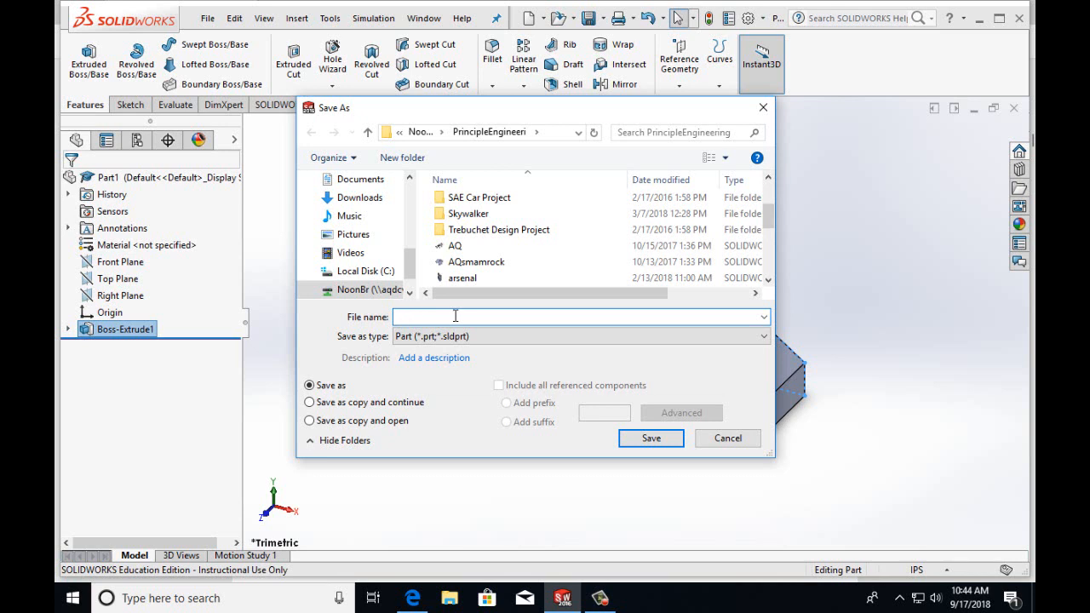
pyautogui.write('lesson2Ex1')
pyautogui.click(651, 440)
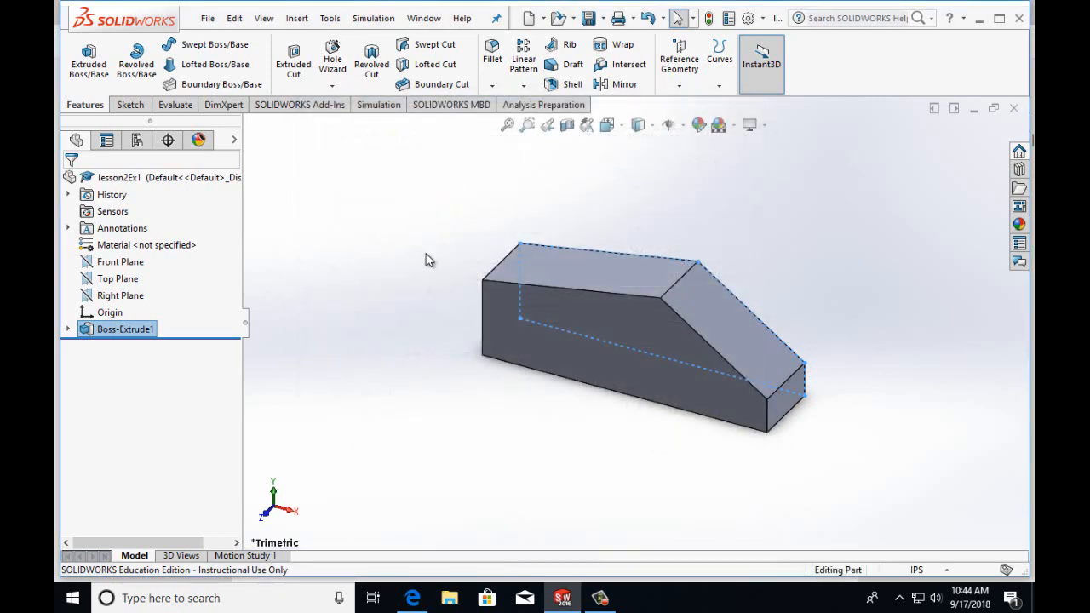
# - Make a drawing from the part on an A (ANSI) Landscape sheet and place the isometric view in its upper middle
pyautogui.click(209, 19)
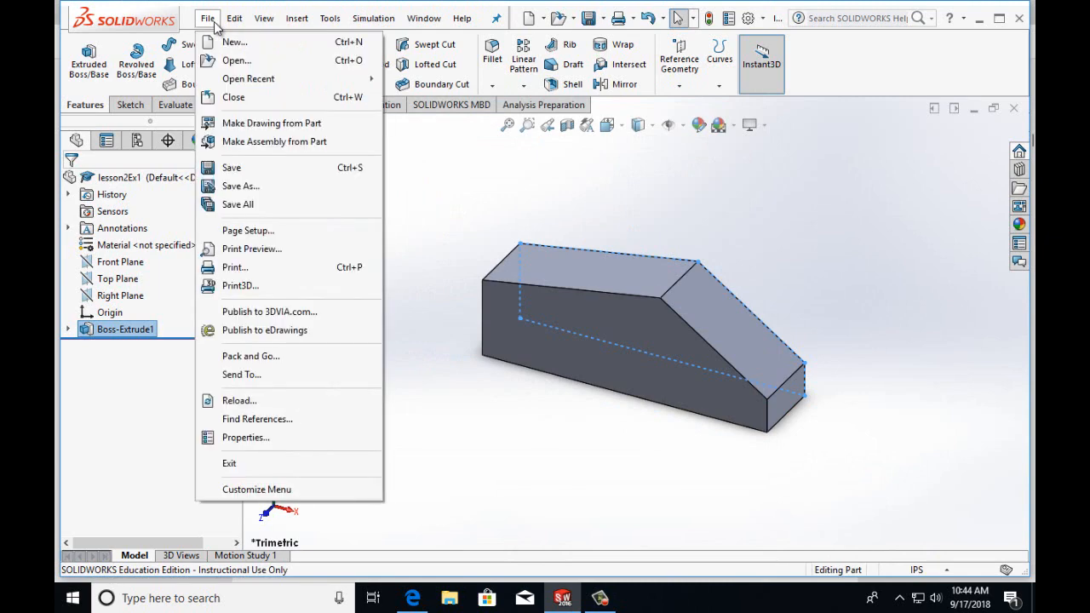
pyautogui.click(230, 123)
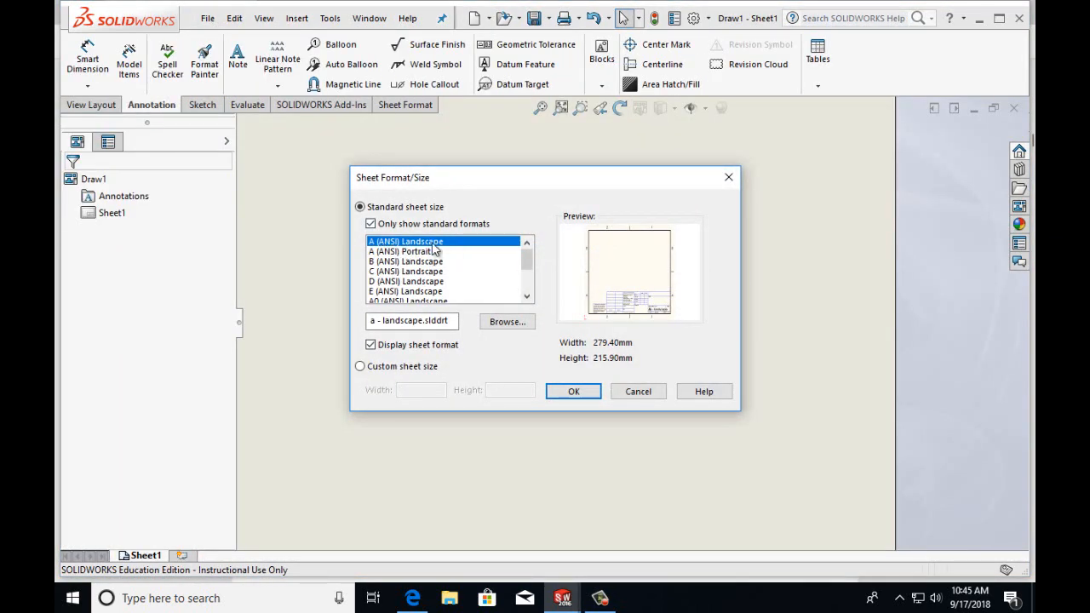
pyautogui.click(566, 392)
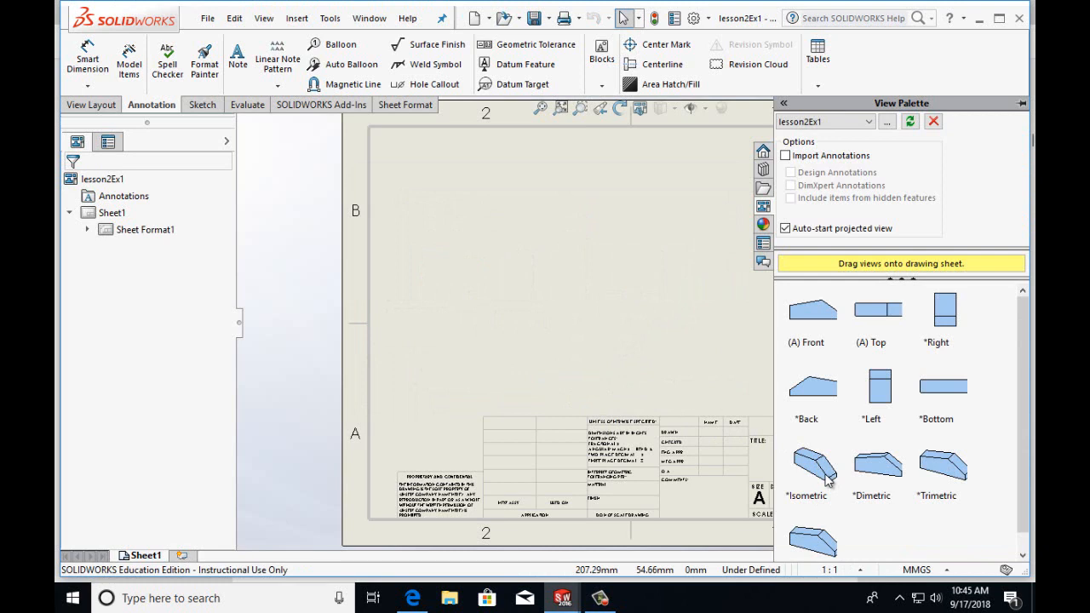
pyautogui.moveTo(828, 482)
pyautogui.mouseDown()
pyautogui.moveTo(535, 282)
pyautogui.moveTo(626, 273)
pyautogui.mouseUp()
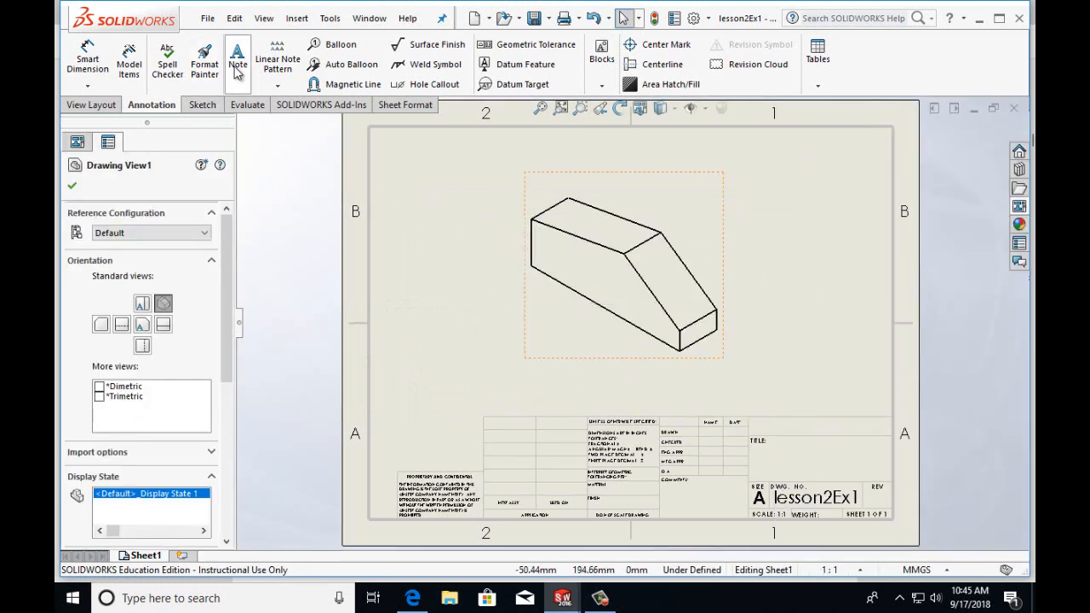
pyautogui.click(72, 188)
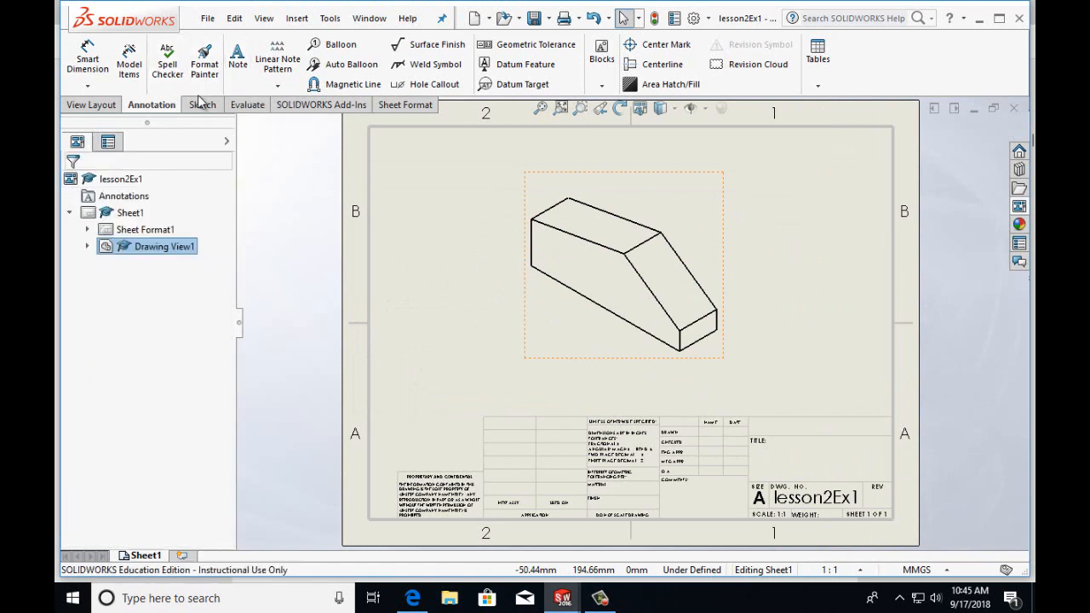
# - Add a note with the author's name in the title block, directly above the TITLE field
pyautogui.click(238, 58)
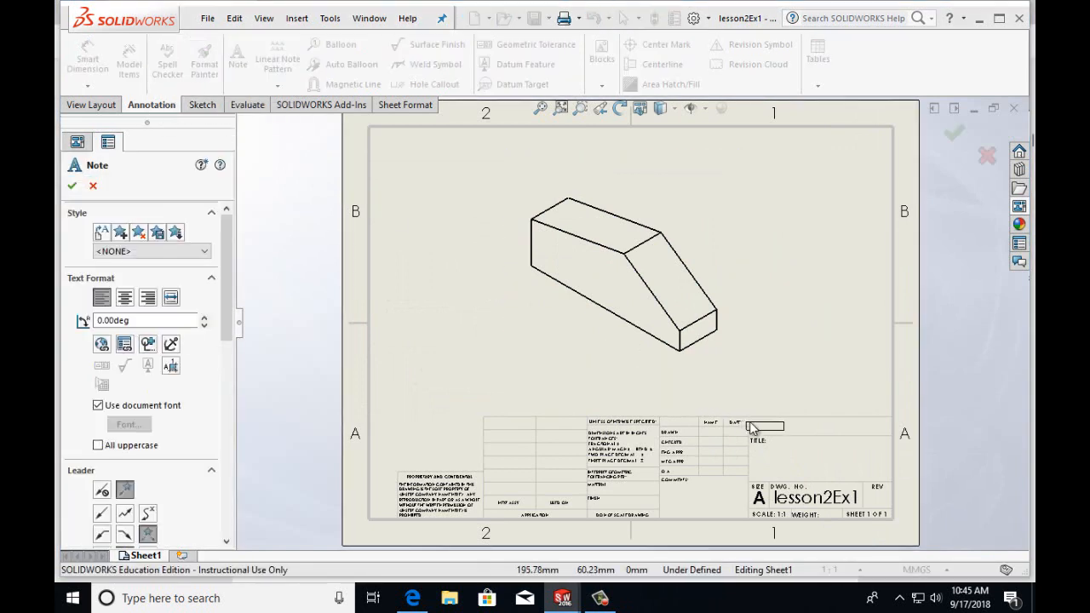
pyautogui.click(751, 419)
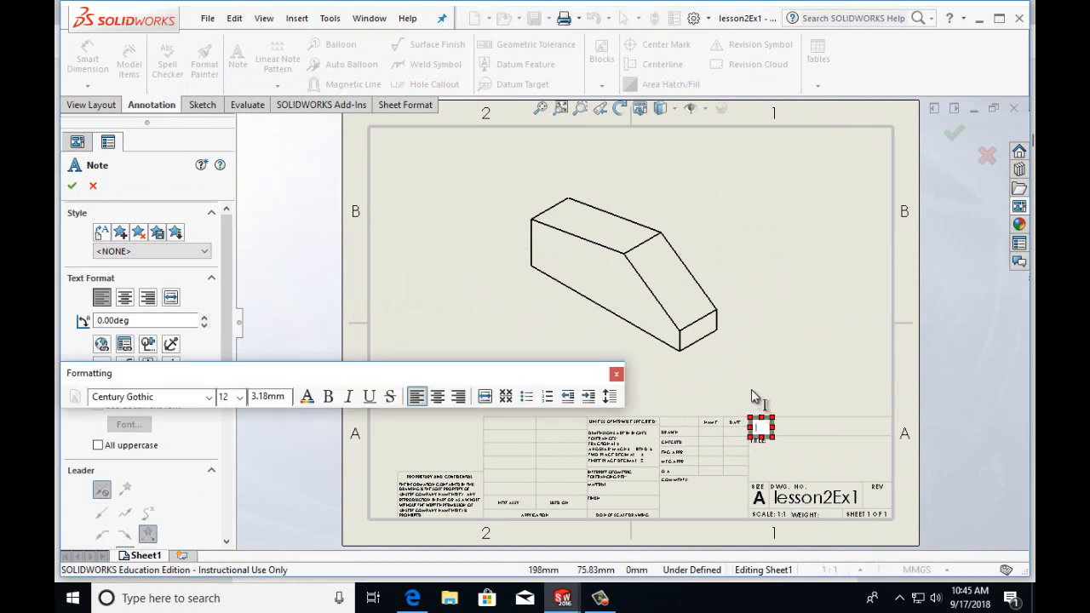
pyautogui.write('Mr. Noo')
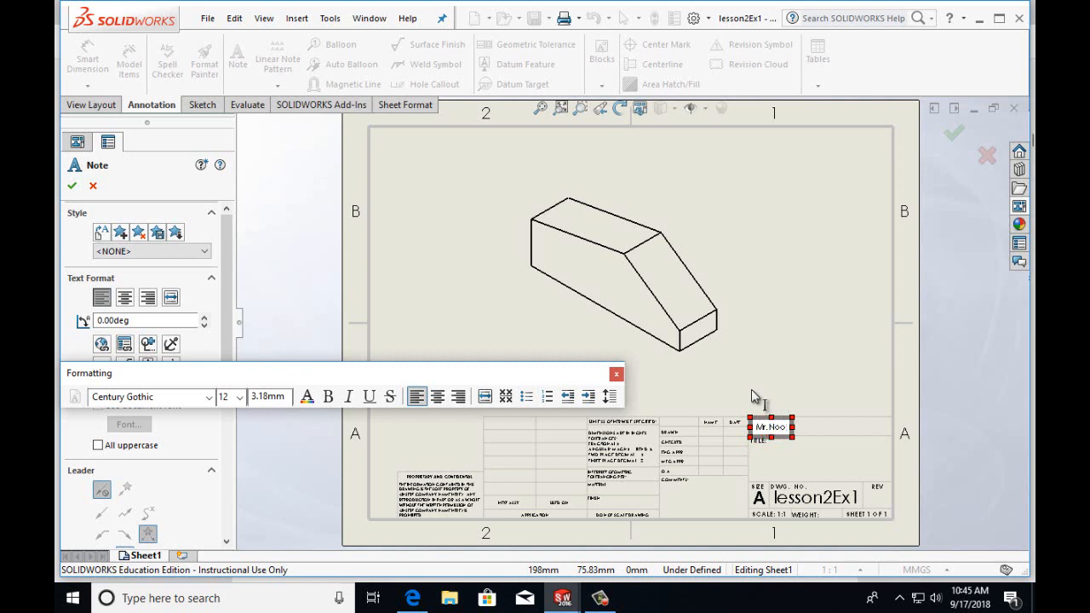
pyautogui.write('n')
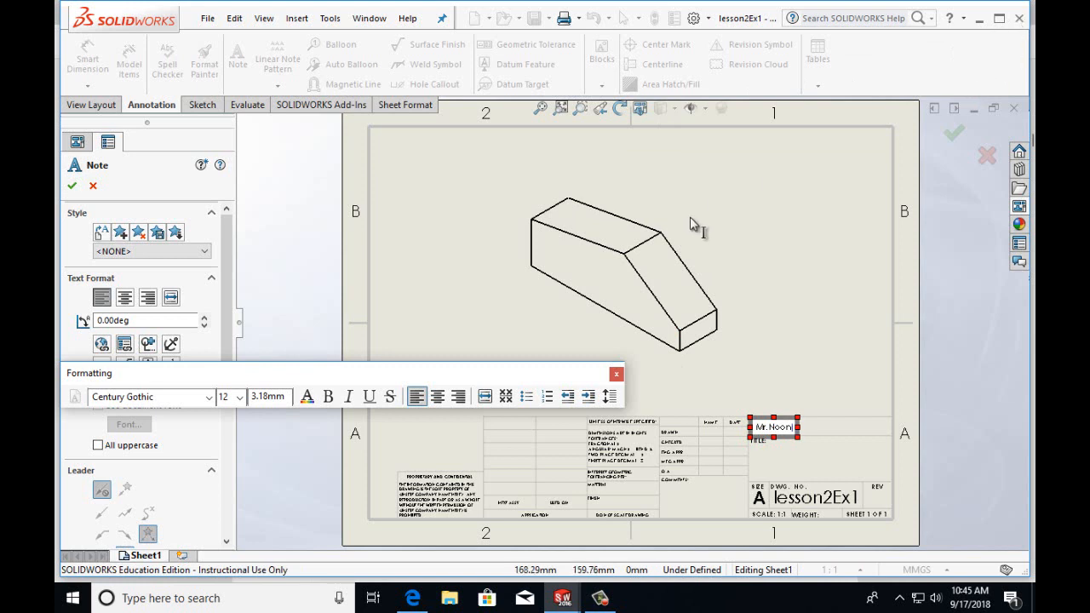
pyautogui.click(73, 185)
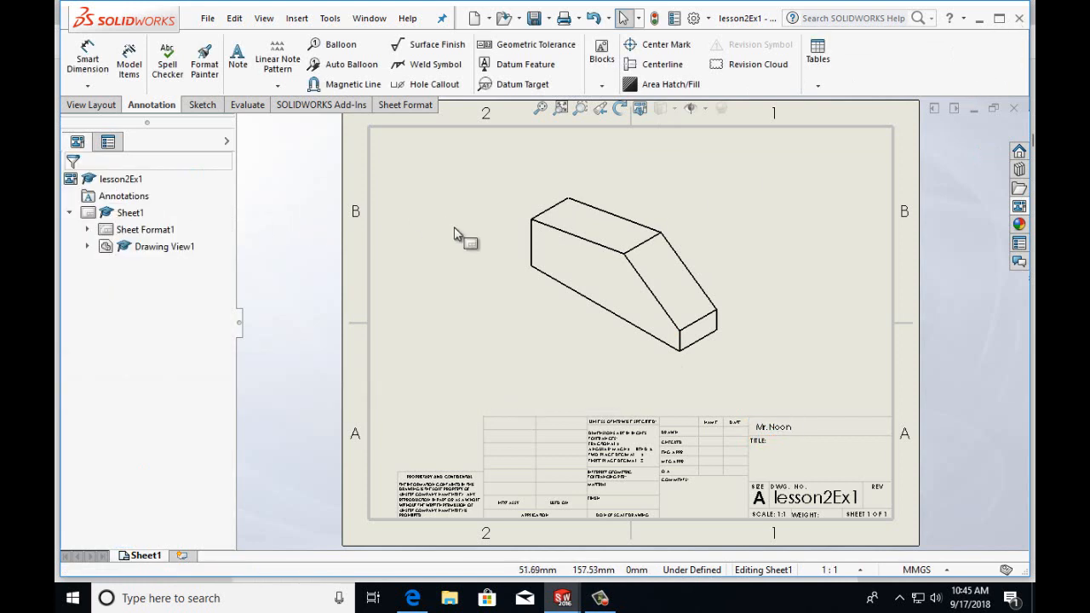
# - Create a new part document
pyautogui.click(209, 18)
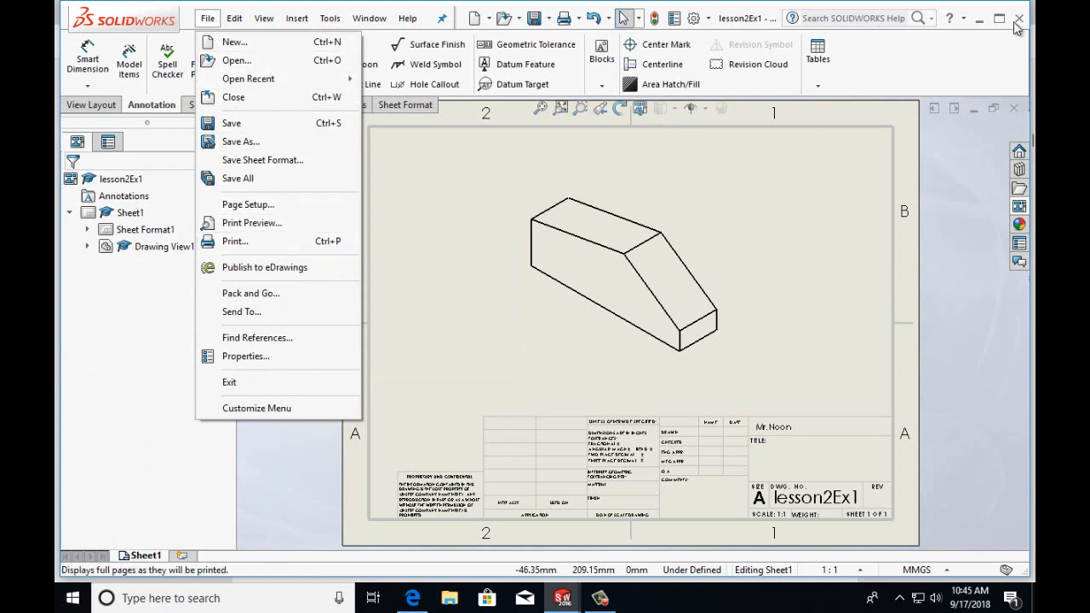
pyautogui.click(242, 42)
pyautogui.doubleClick(435, 355)
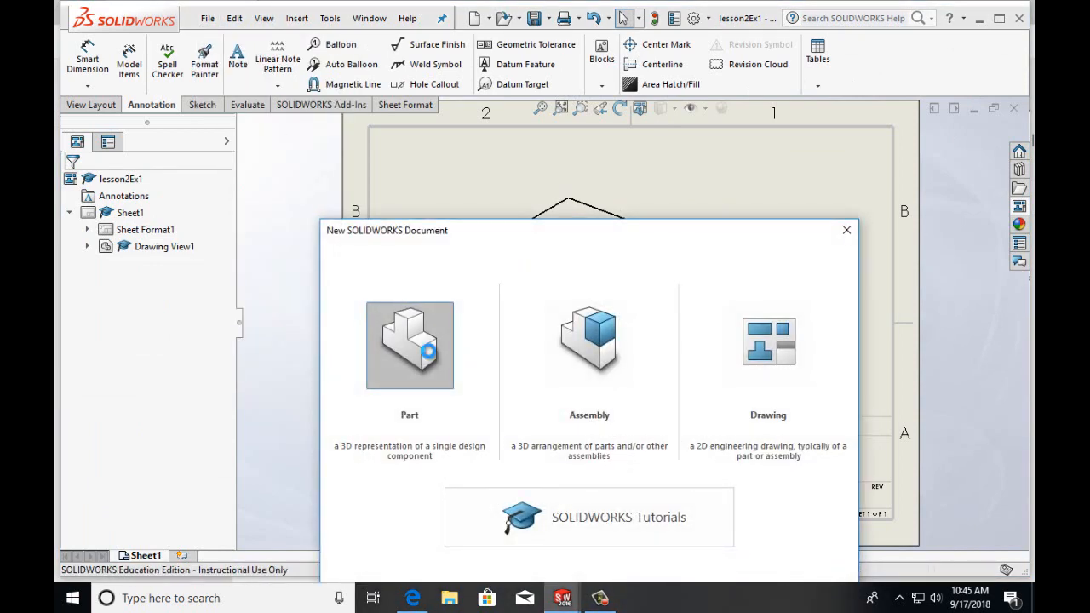
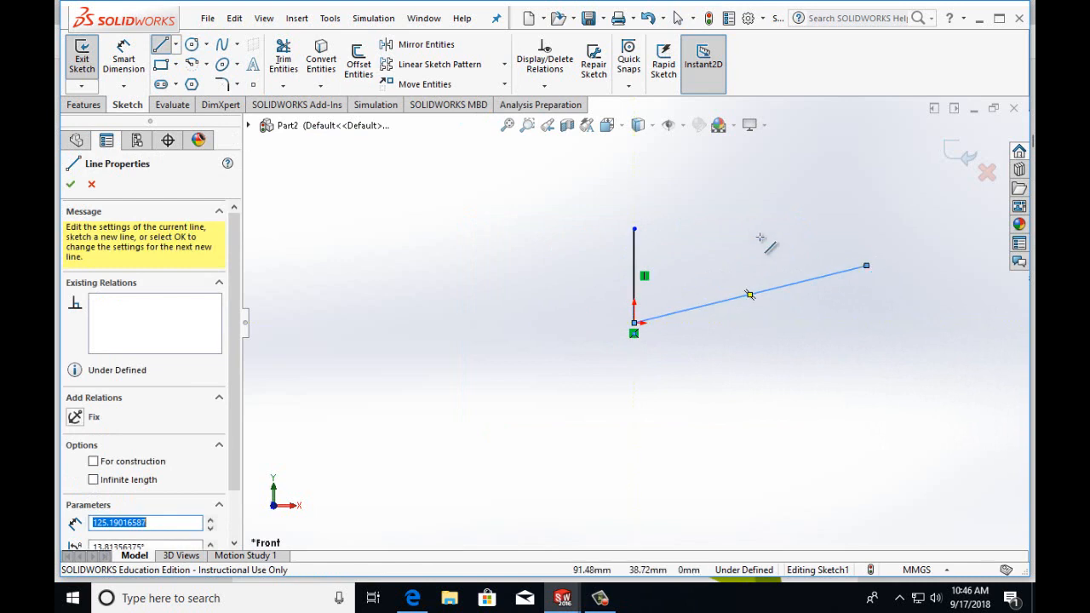
# - Sketch an upper line about 113 mm long parallel to the lower slanted line, and close the far end with a perpendicular line about 48 mm long
pyautogui.moveTo(634, 228); pyautogui.dragTo(844, 178)
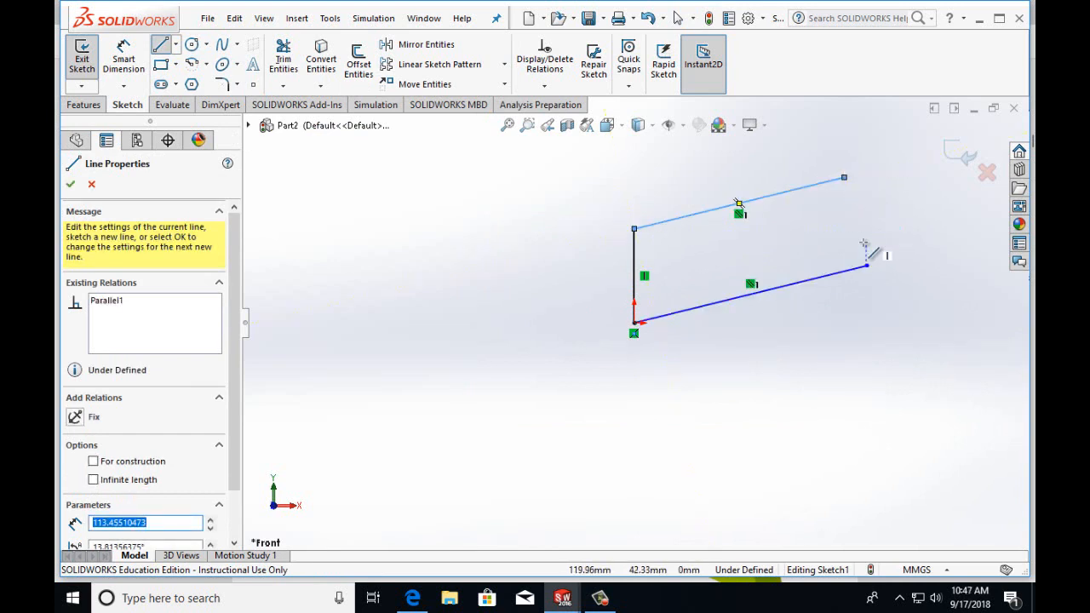
pyautogui.click(844, 178)
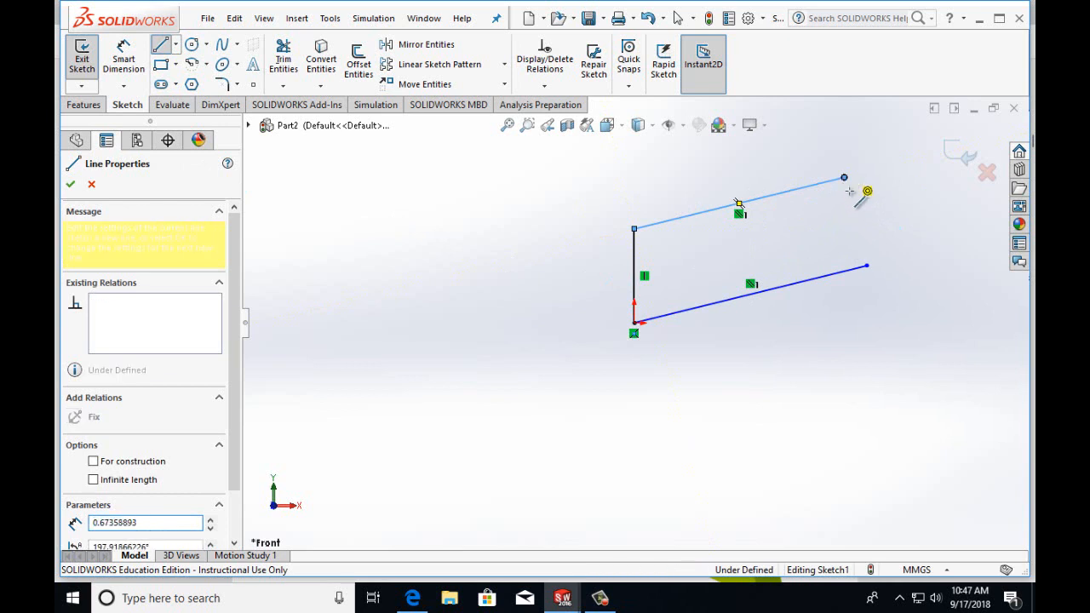
pyautogui.click(867, 267)
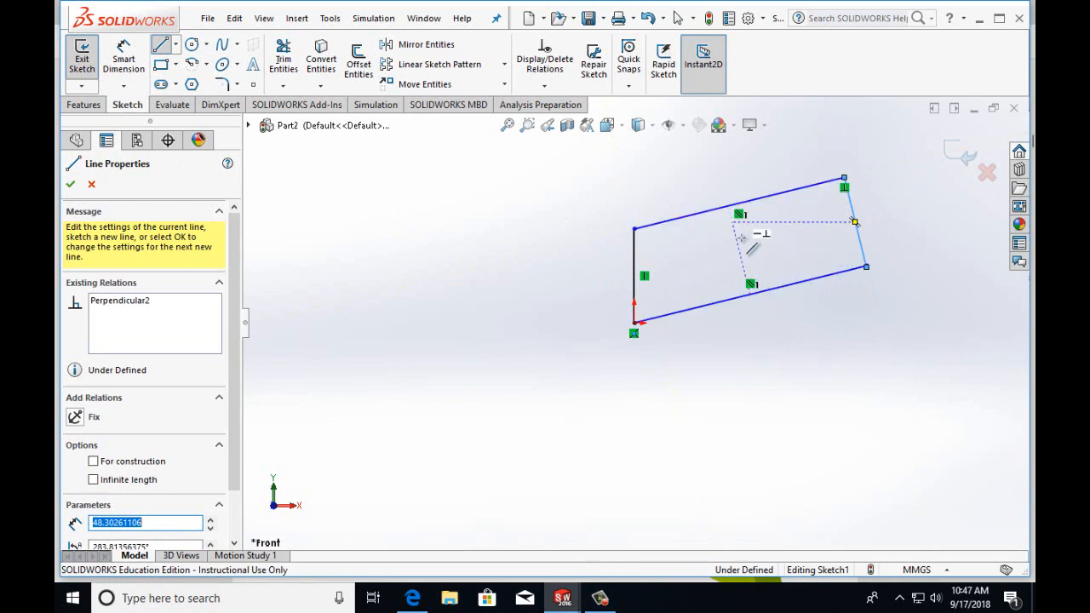
pyautogui.click(865, 268)
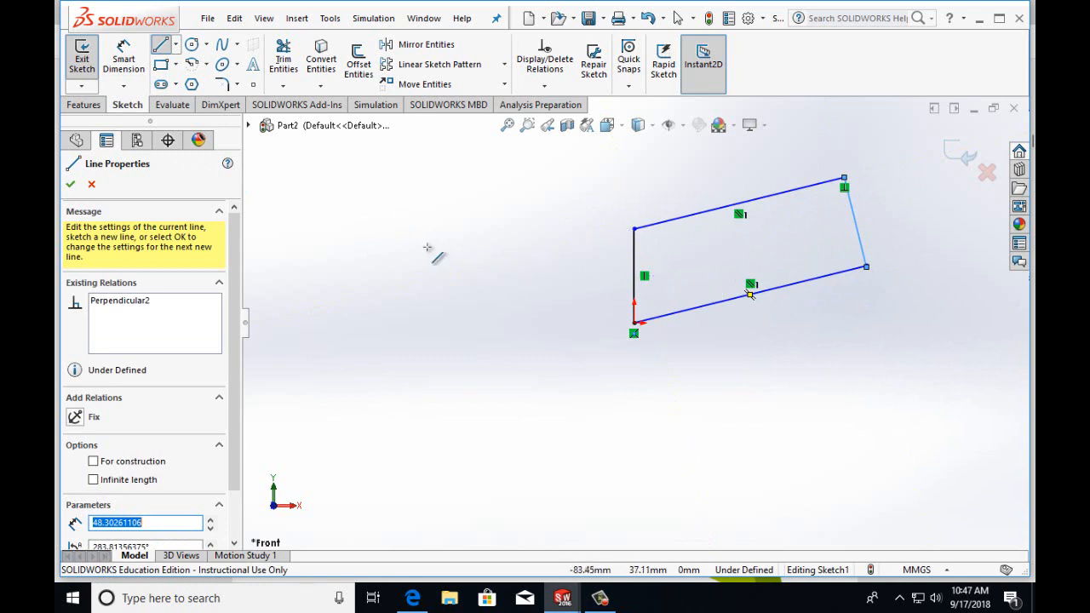
# - Dimension the lower slanted line's length as 3 in
pyautogui.click(116, 68)
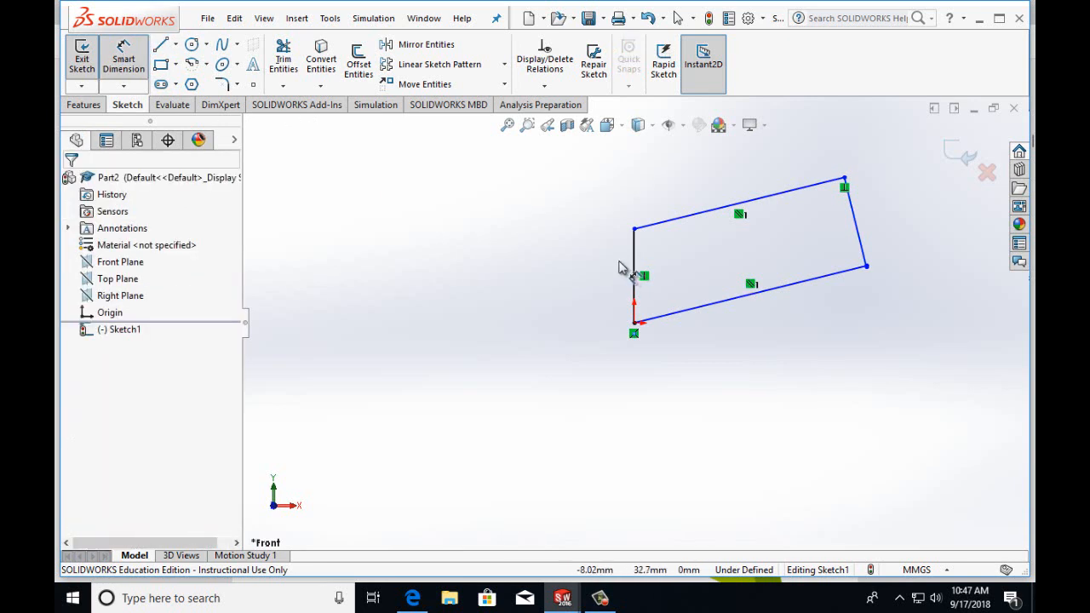
pyautogui.click(722, 304)
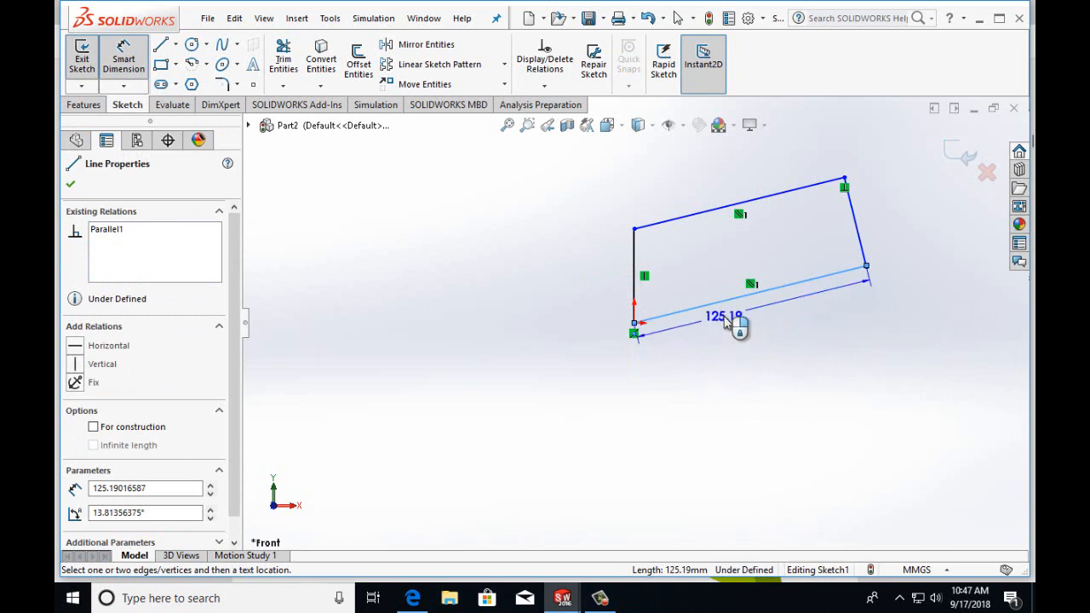
pyautogui.click(723, 325)
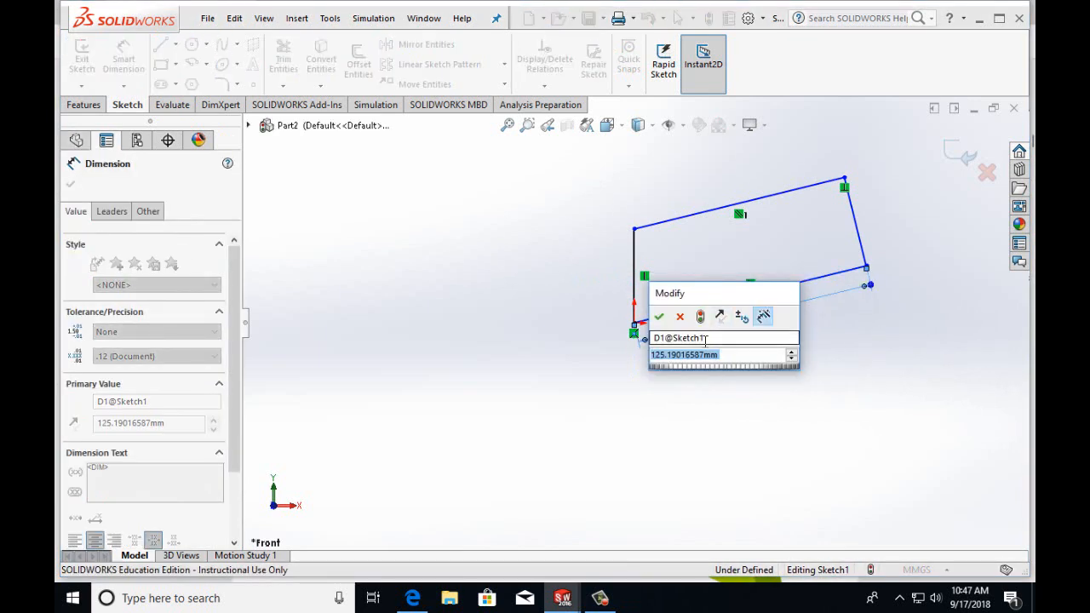
pyautogui.write('3in')
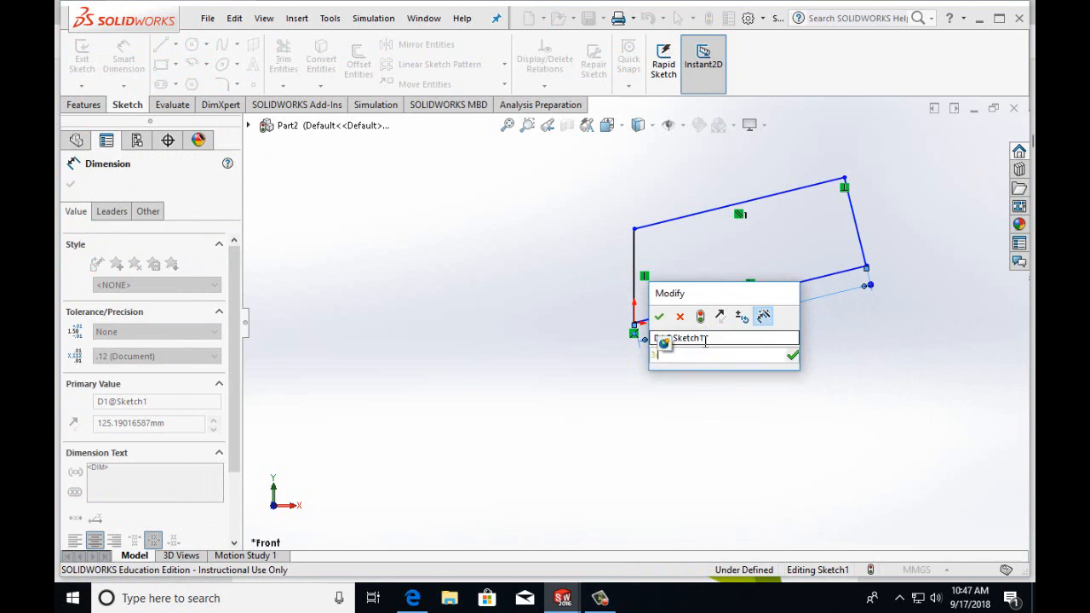
pyautogui.click(659, 316)
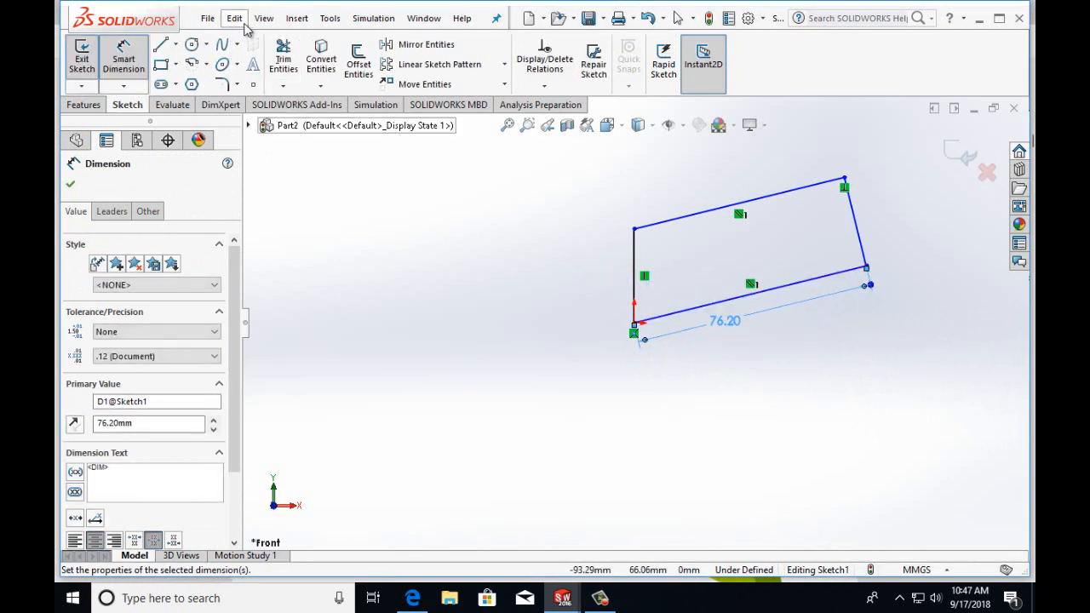
# - Change the document's unit system to IPS (inch, pound, second)
pyautogui.click(329, 18)
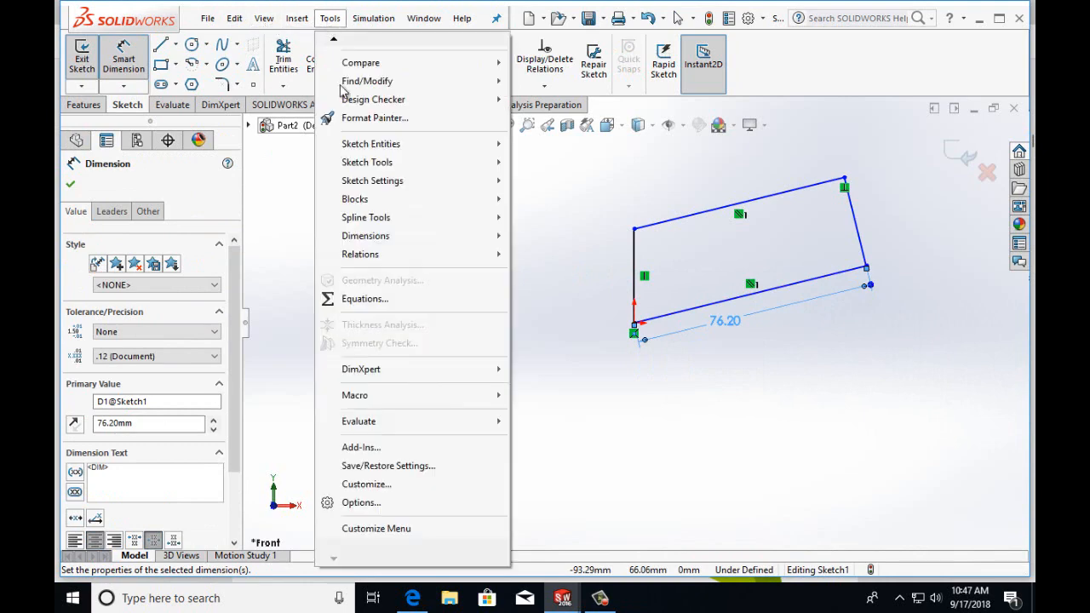
pyautogui.click(368, 501)
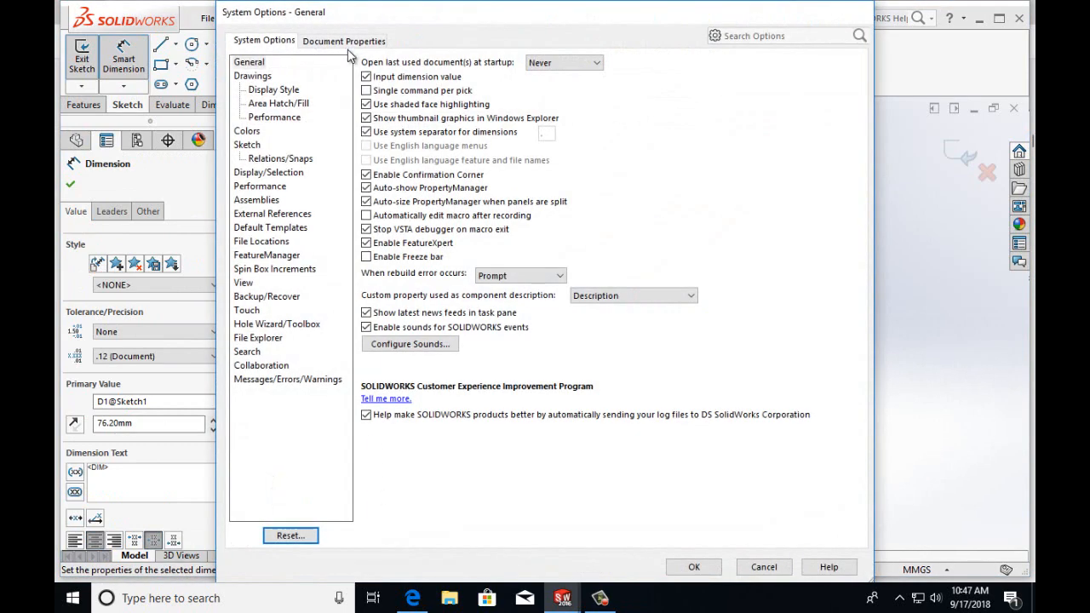
pyautogui.click(347, 43)
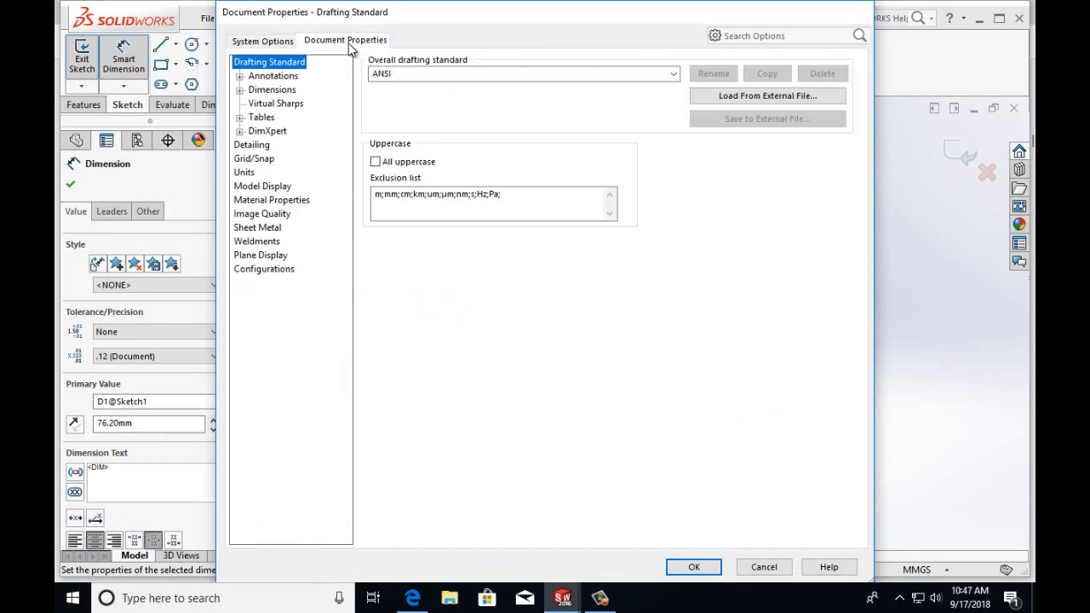
pyautogui.click(245, 173)
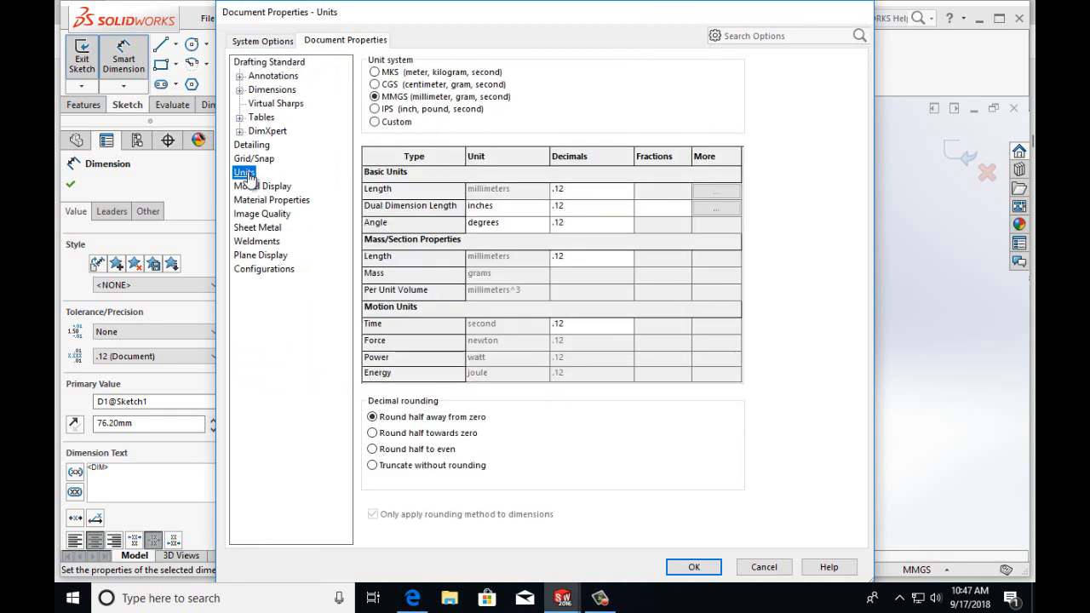
pyautogui.click(374, 109)
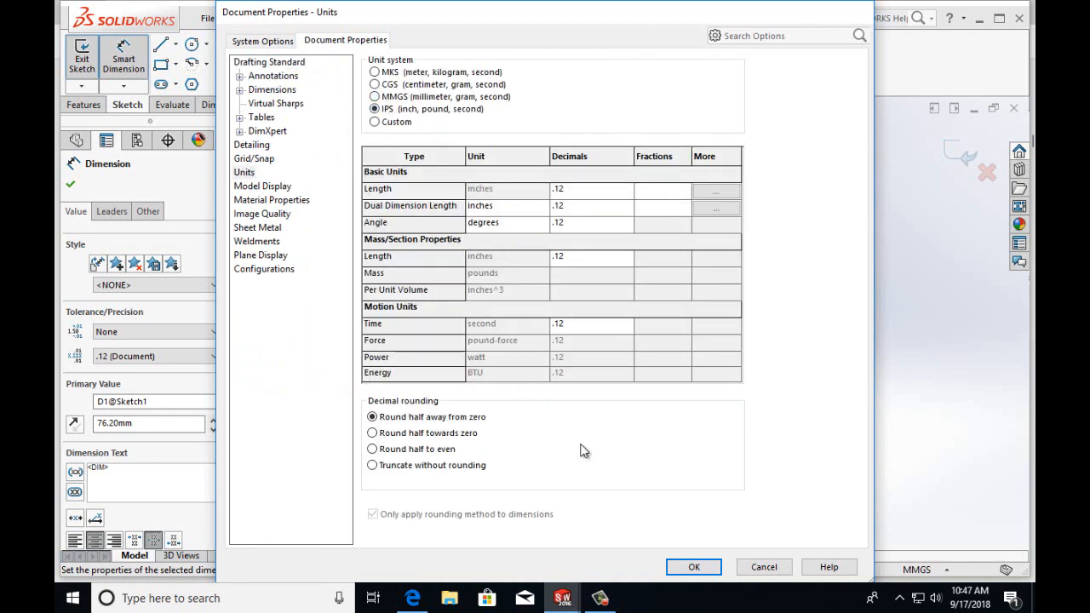
pyautogui.click(693, 568)
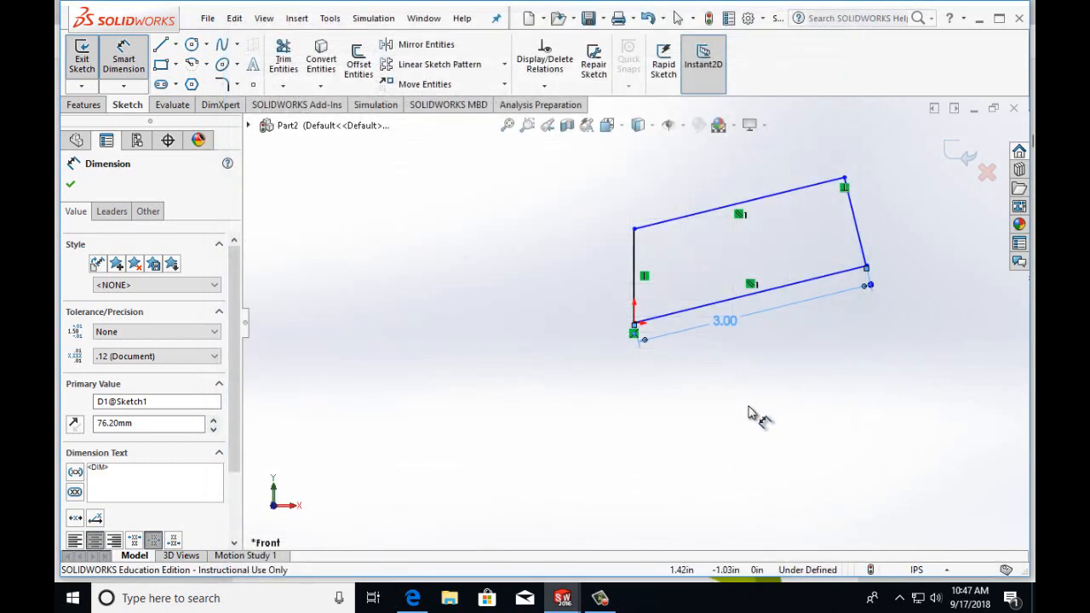
# - Dimension the short closing line at the profile's far end as 1 in
pyautogui.click(859, 241)
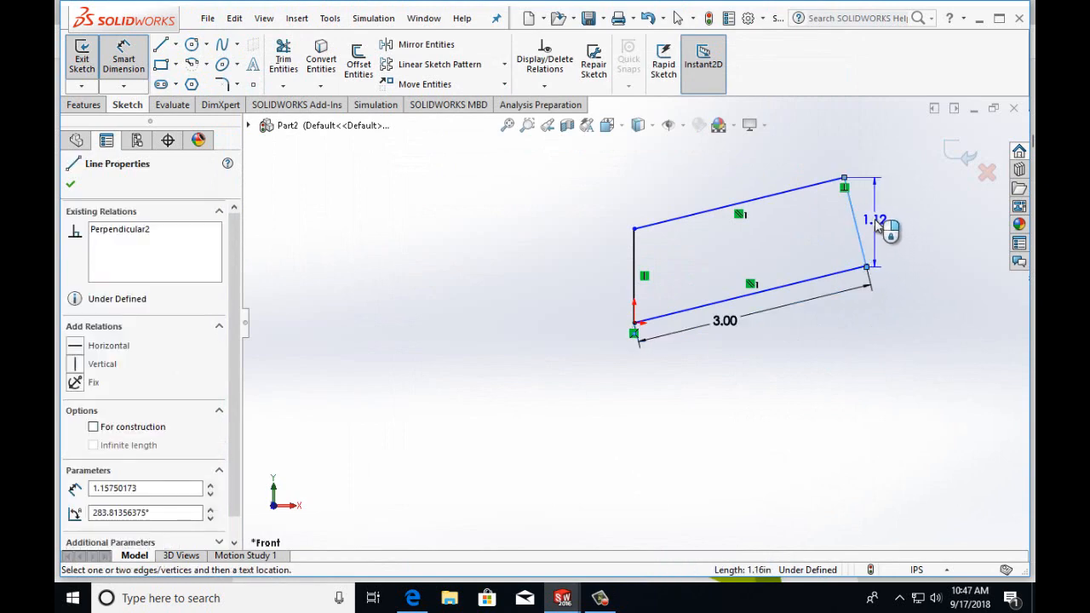
pyautogui.click(865, 226)
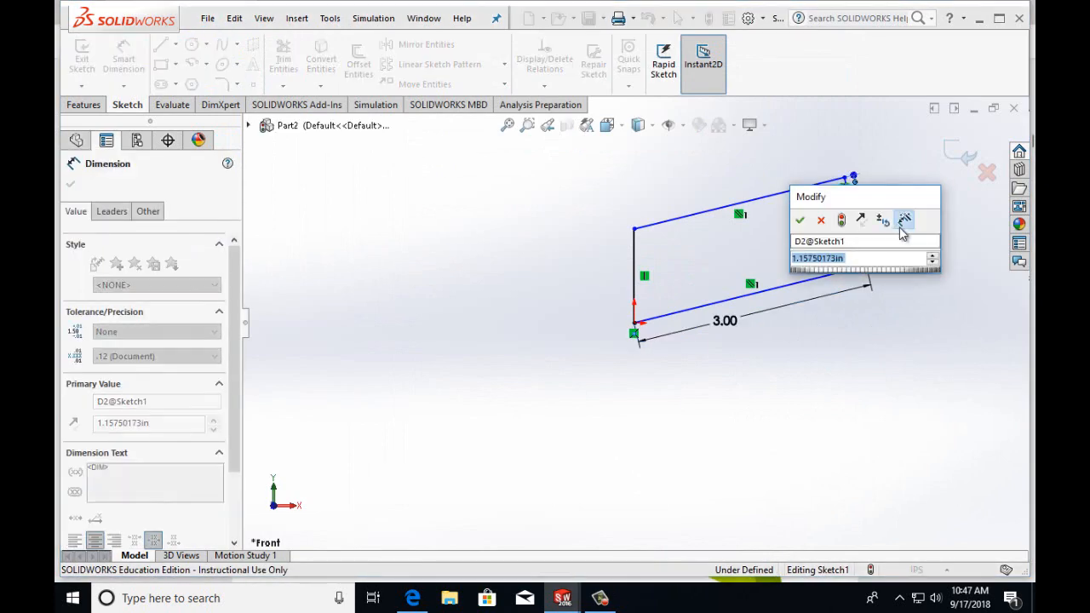
pyautogui.write('1in')
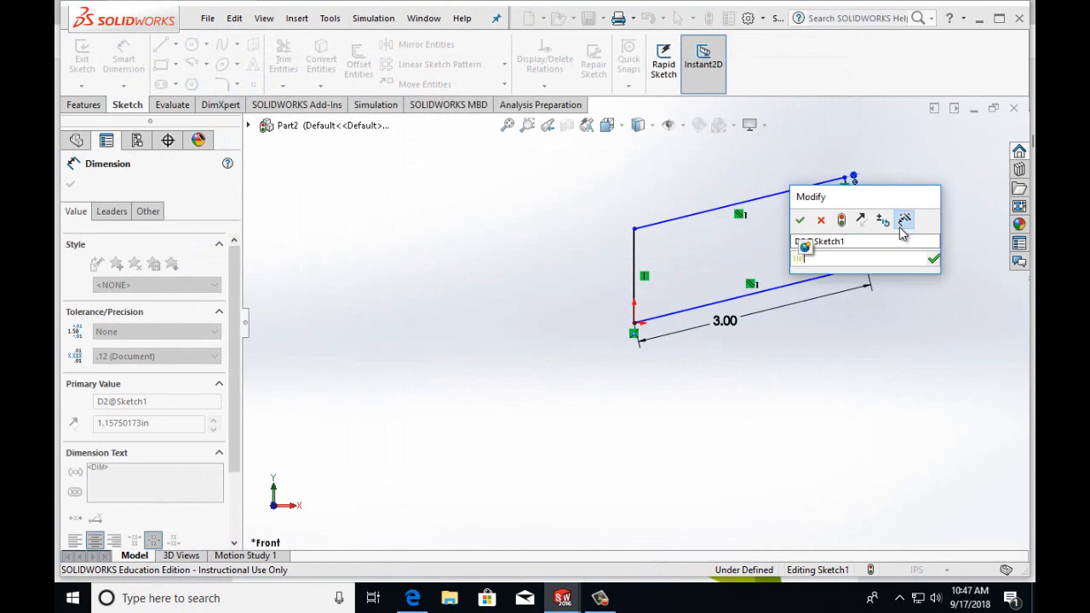
pyautogui.click(800, 223)
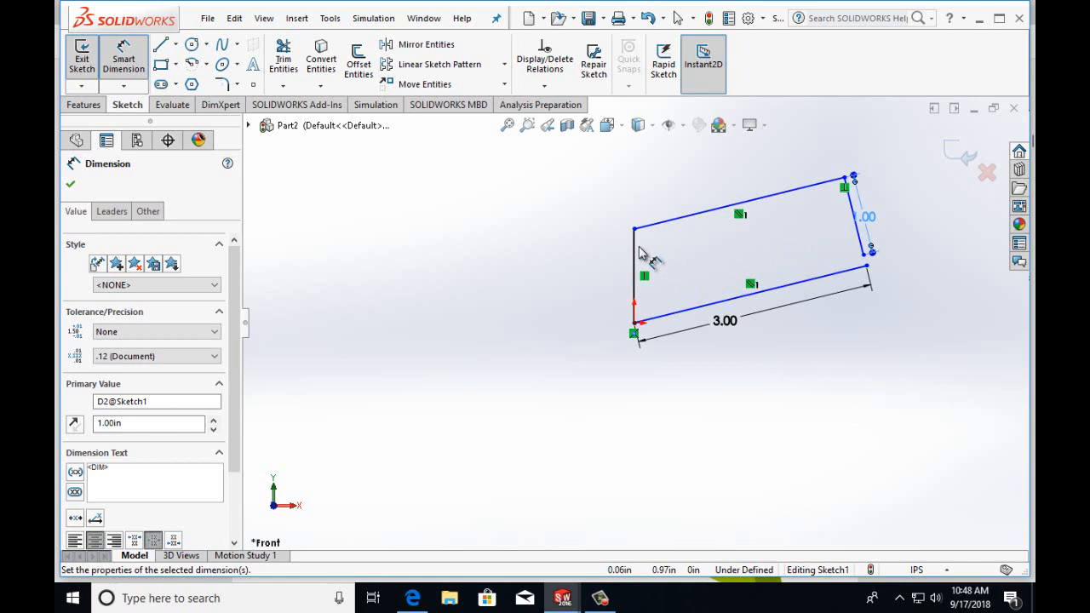
# - Draw a vertical centerline about 0.9 in long upward from the upper end of the profile's vertical line
pyautogui.click(176, 46)
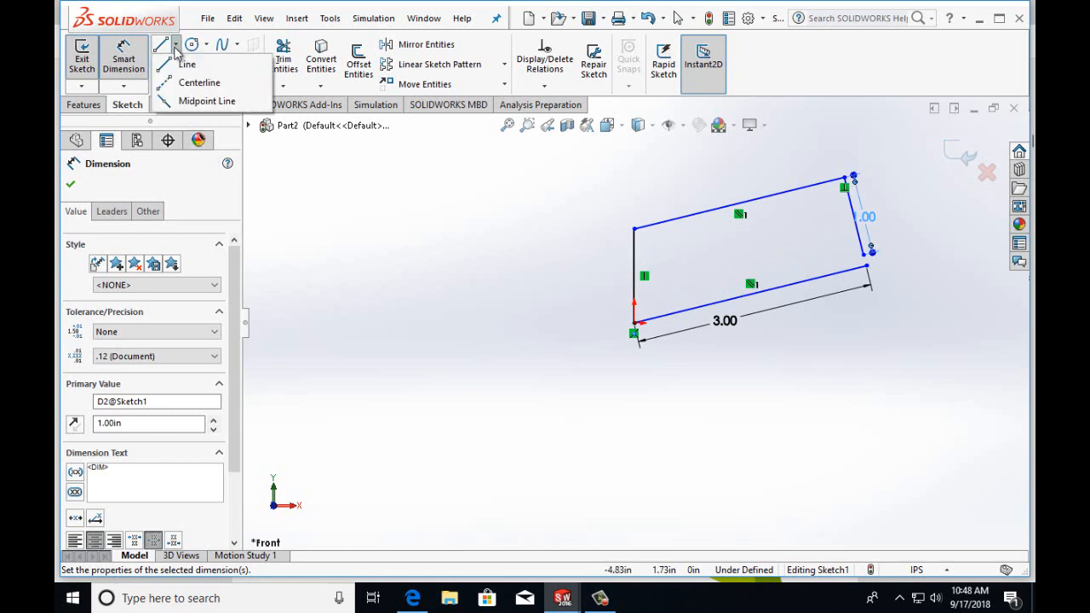
pyautogui.click(167, 82)
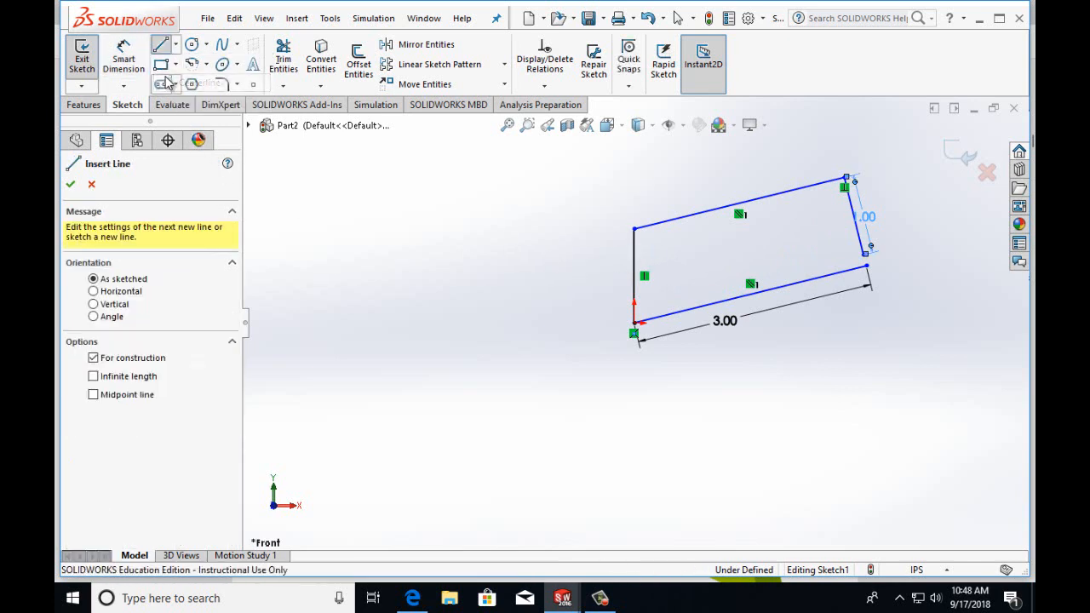
pyautogui.click(634, 230)
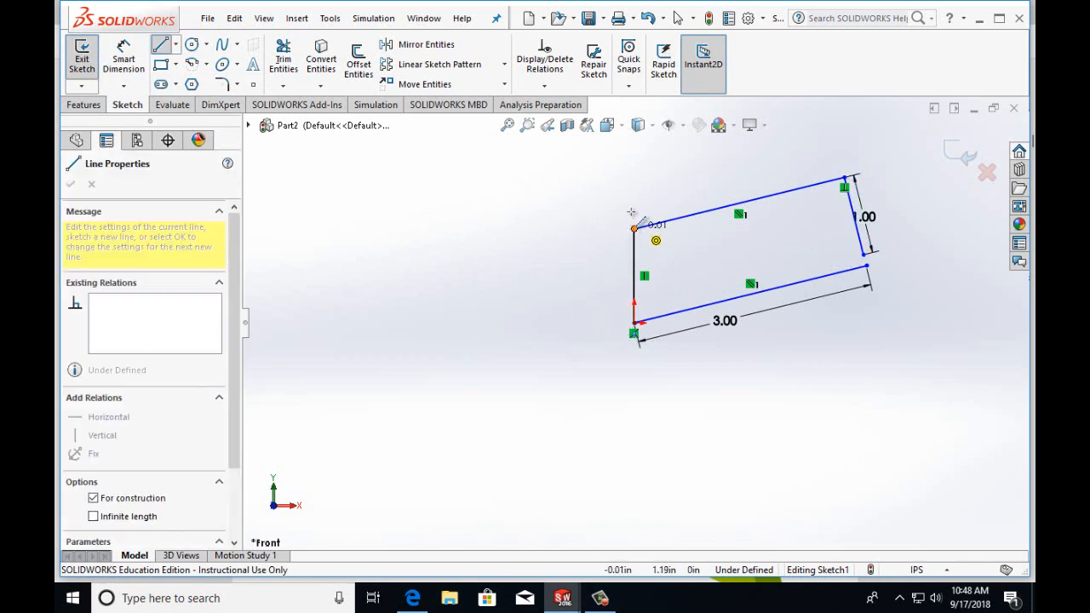
pyautogui.click(634, 157)
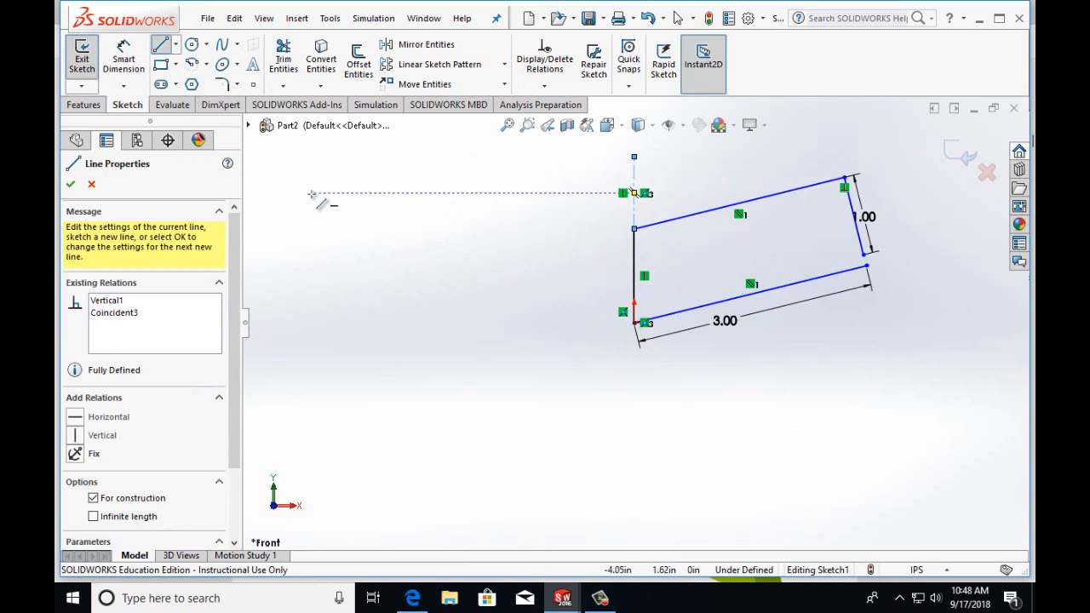
# - Dimension the angle between the vertical centerline and the profile's upper slanted line as 75 degrees
pyautogui.click(124, 58)
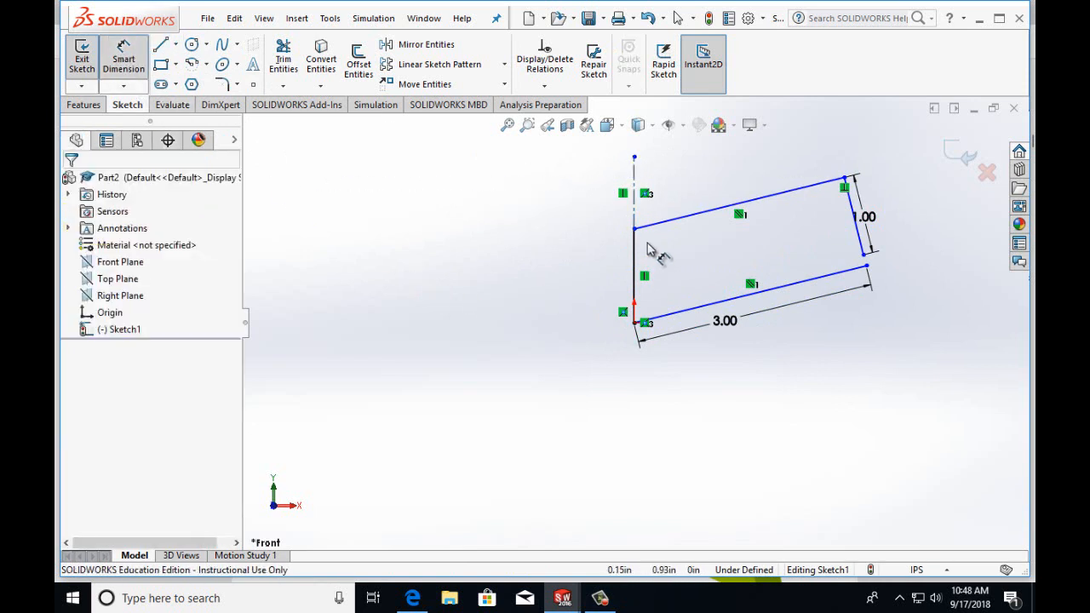
pyautogui.click(635, 197)
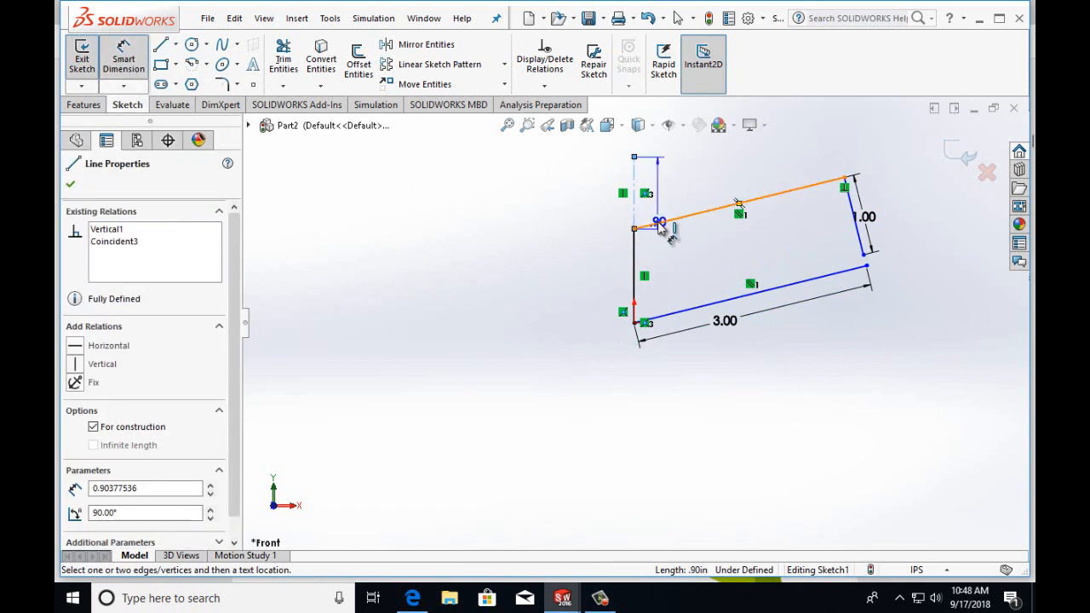
pyautogui.click(663, 222)
pyautogui.click(703, 181)
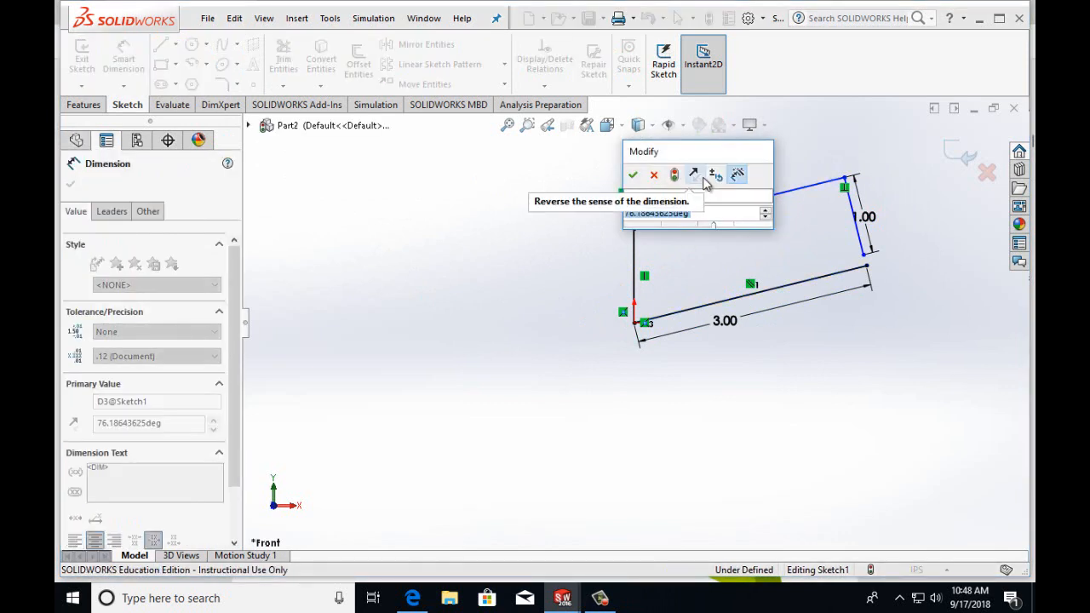
pyautogui.write('75')
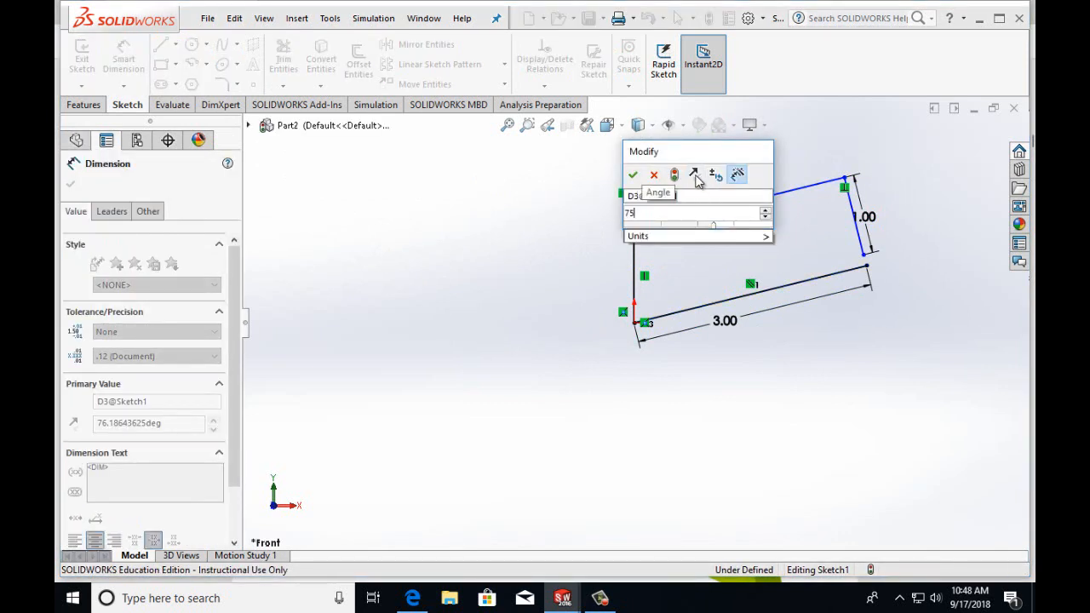
pyautogui.click(633, 174)
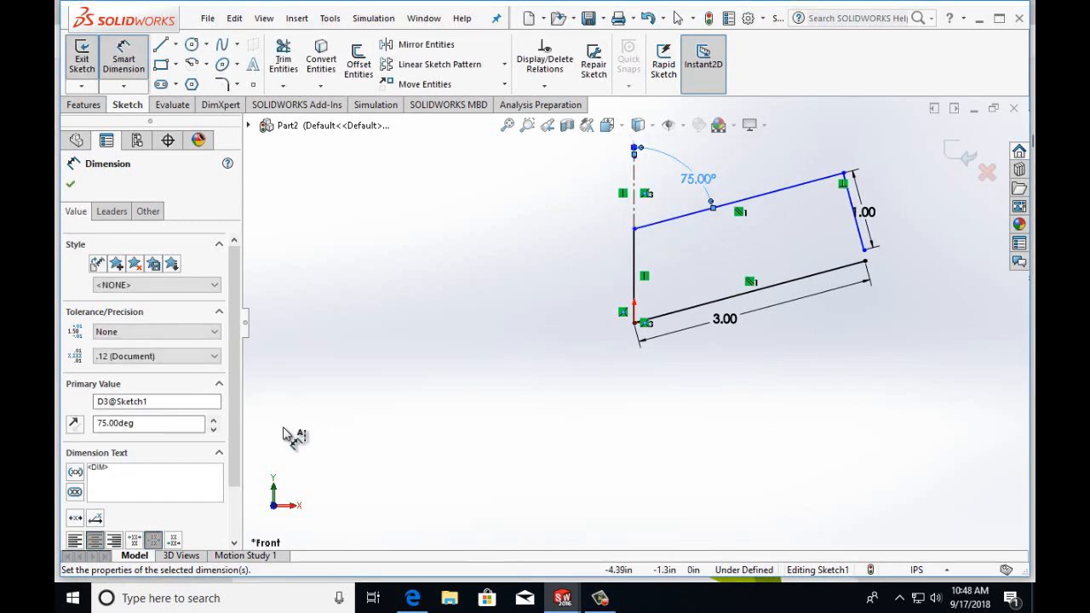
pyautogui.click(84, 104)
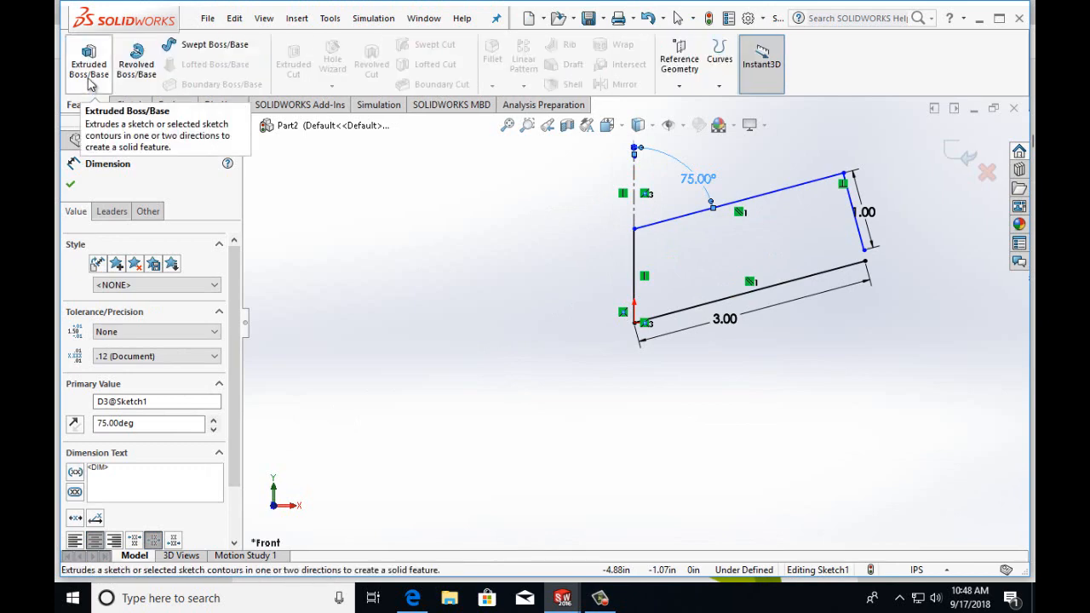
pyautogui.click(89, 60)
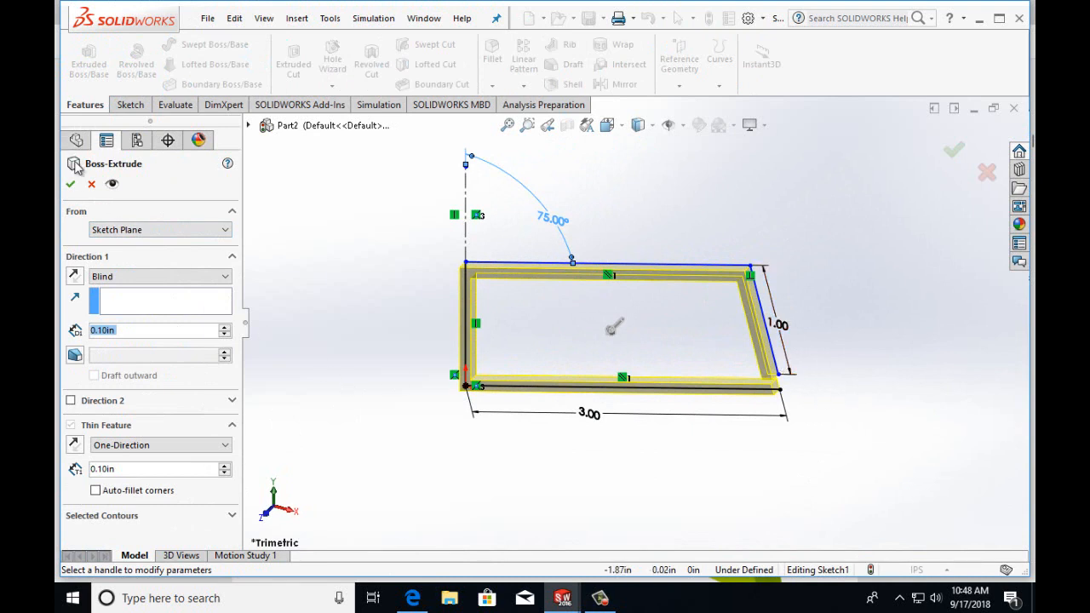
pyautogui.click(92, 184)
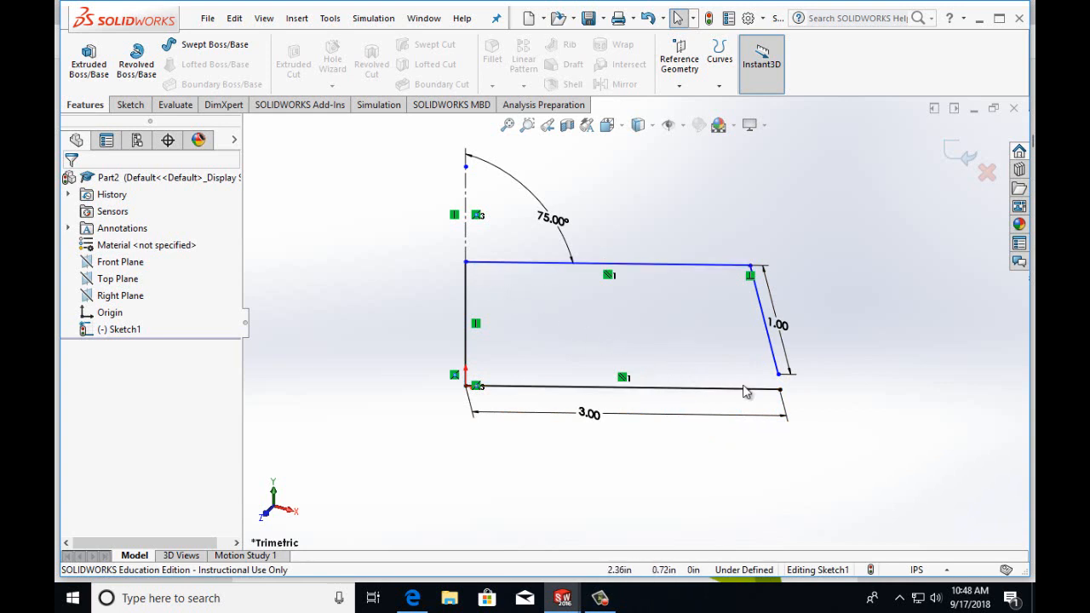
# - Delete the profile's lower slanted line, whose outer end does not meet the short closing line
pyautogui.click(780, 391)
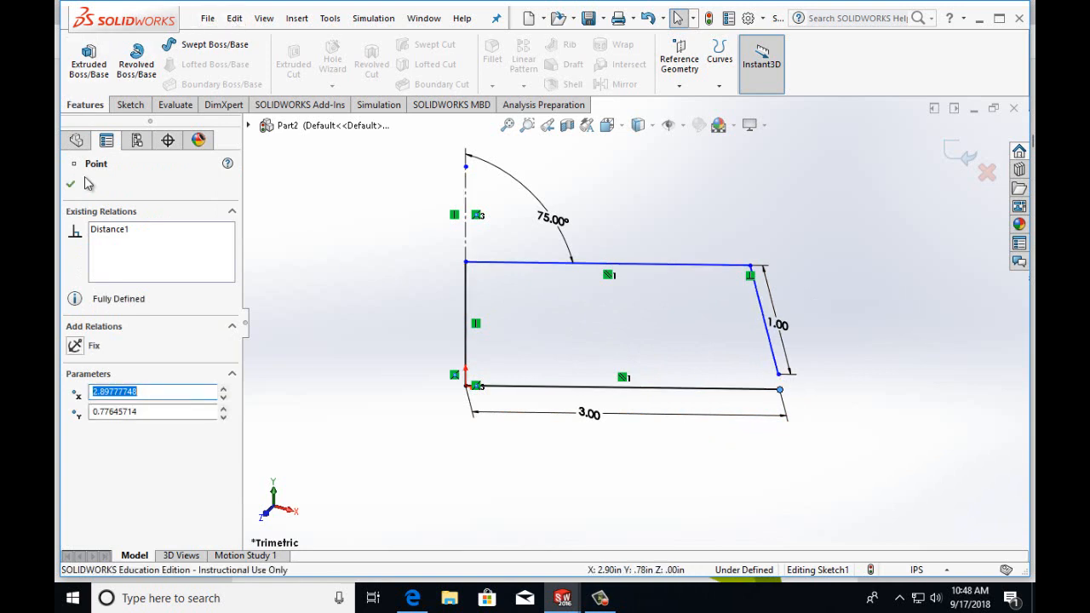
pyautogui.click(237, 18)
pyautogui.click(255, 53)
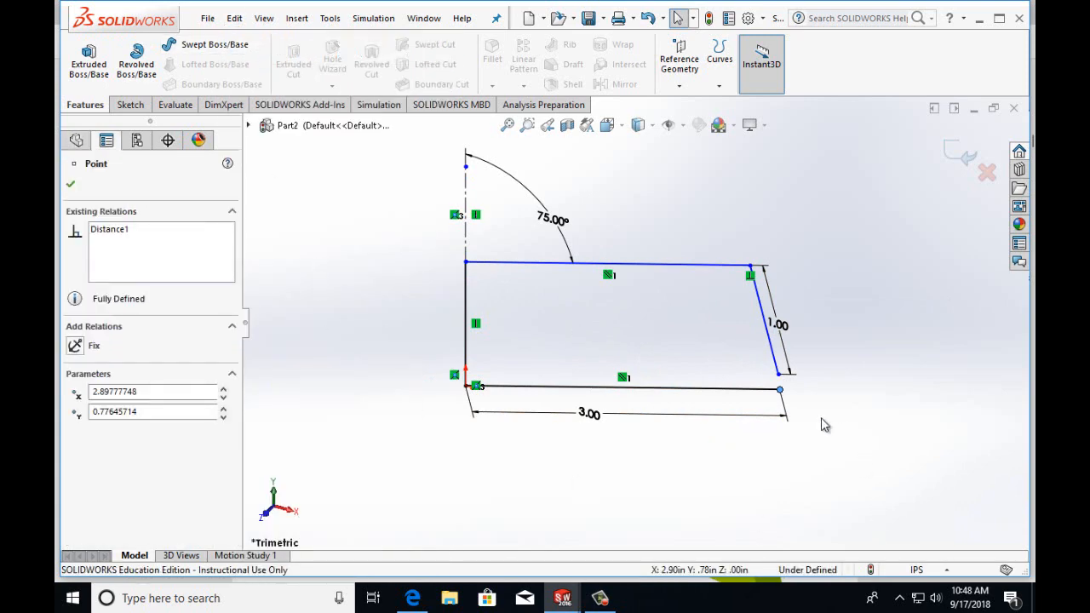
pyautogui.click(761, 390)
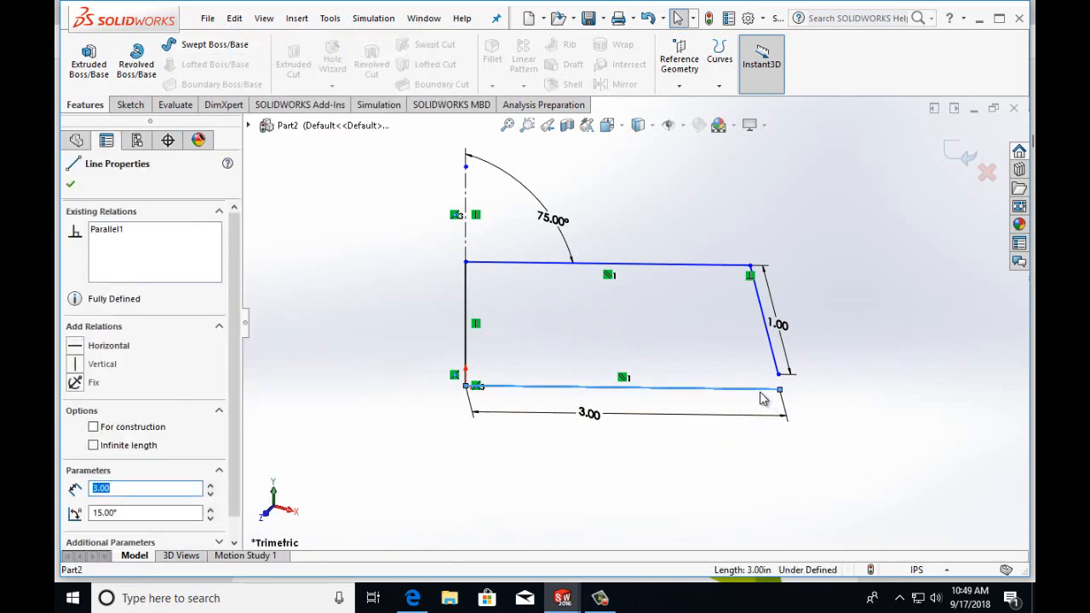
pyautogui.rightClick(763, 398)
pyautogui.click(792, 490)
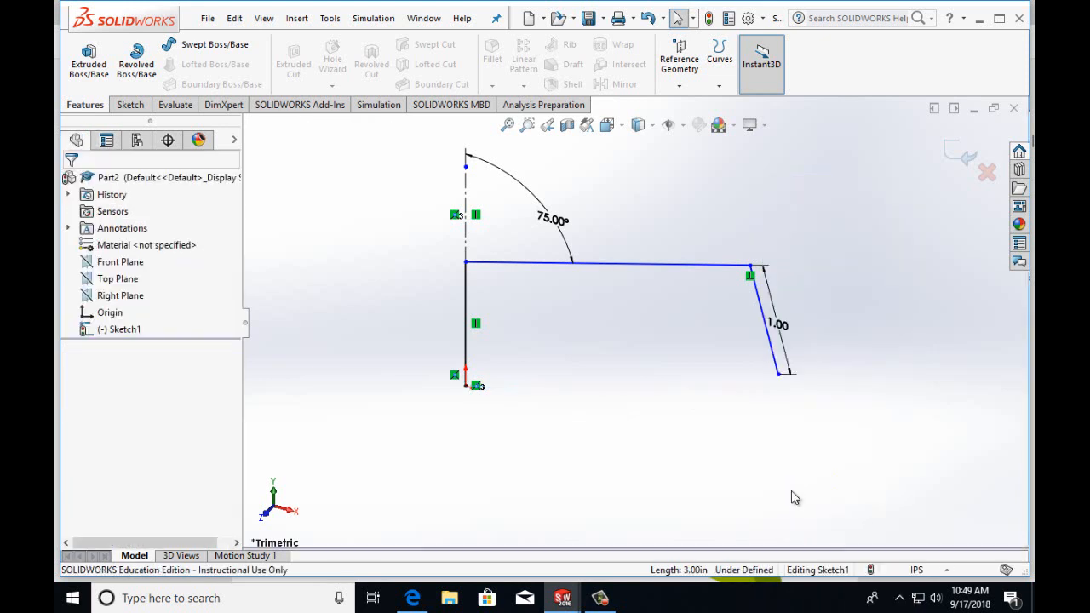
# - Draw a new lower slanted line from the origin to the free end of the 1 in closing line
pyautogui.click(133, 108)
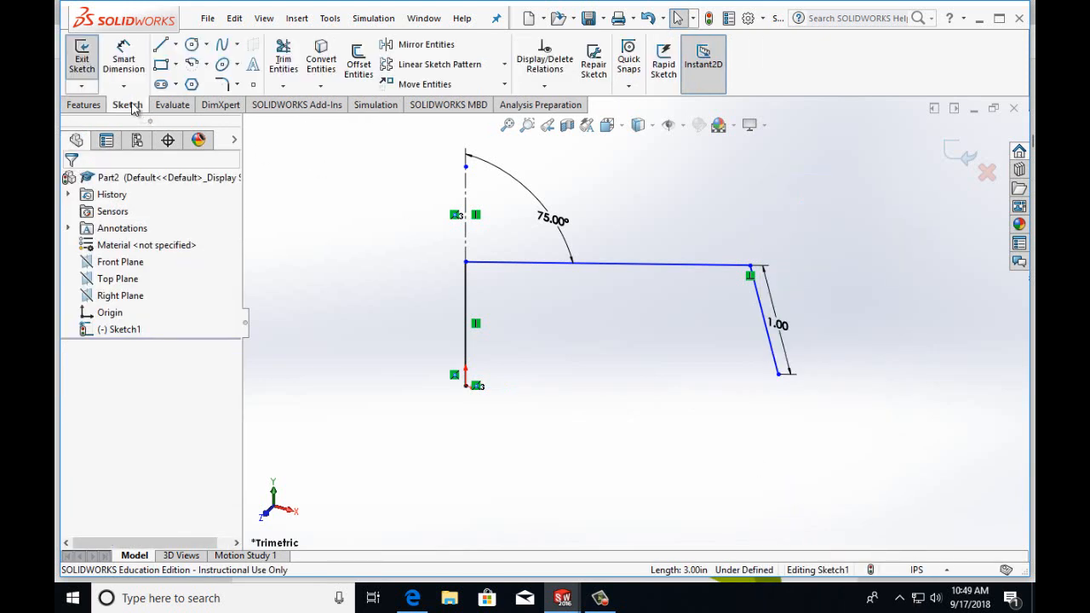
pyautogui.click(160, 44)
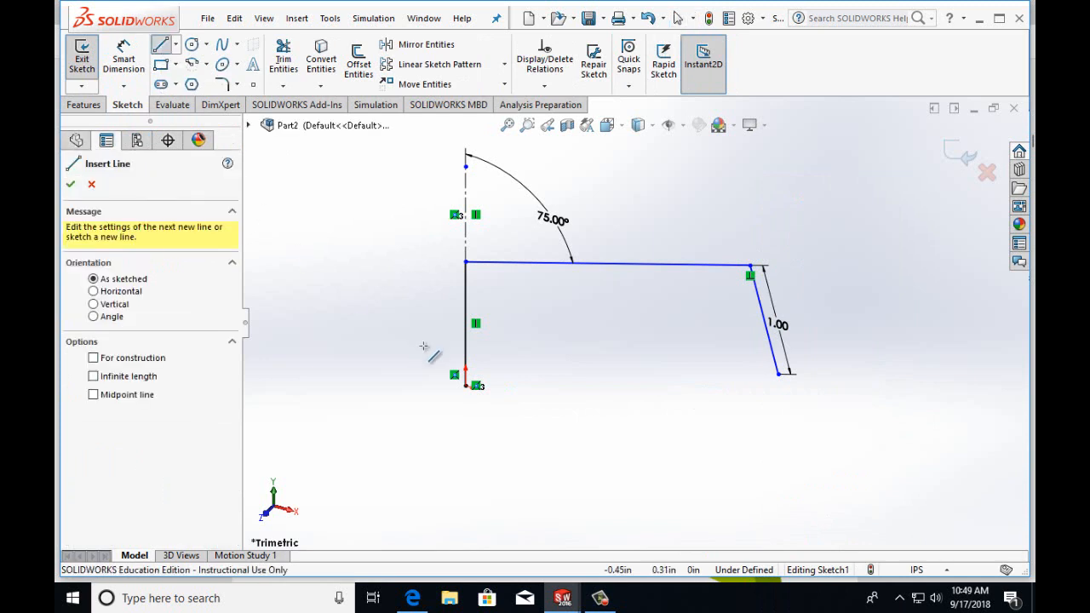
pyautogui.click(467, 386)
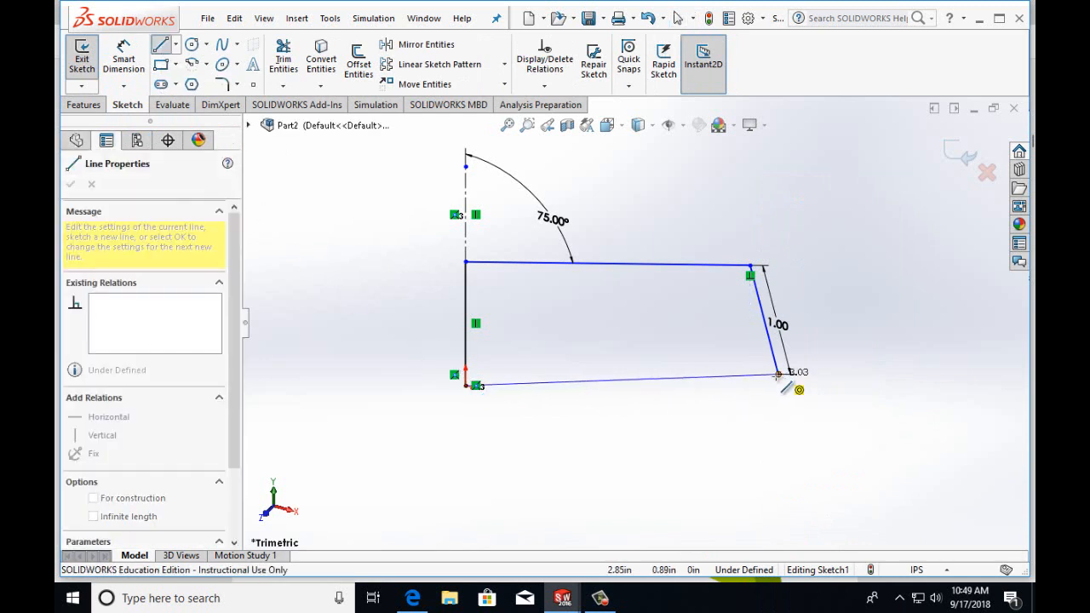
pyautogui.click(778, 374)
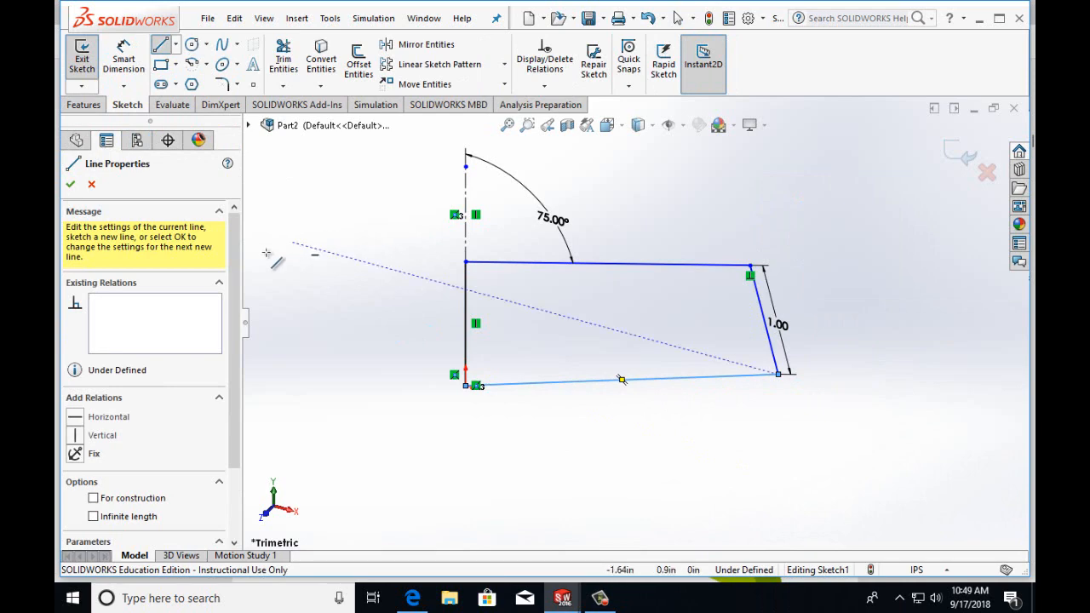
pyautogui.click(72, 187)
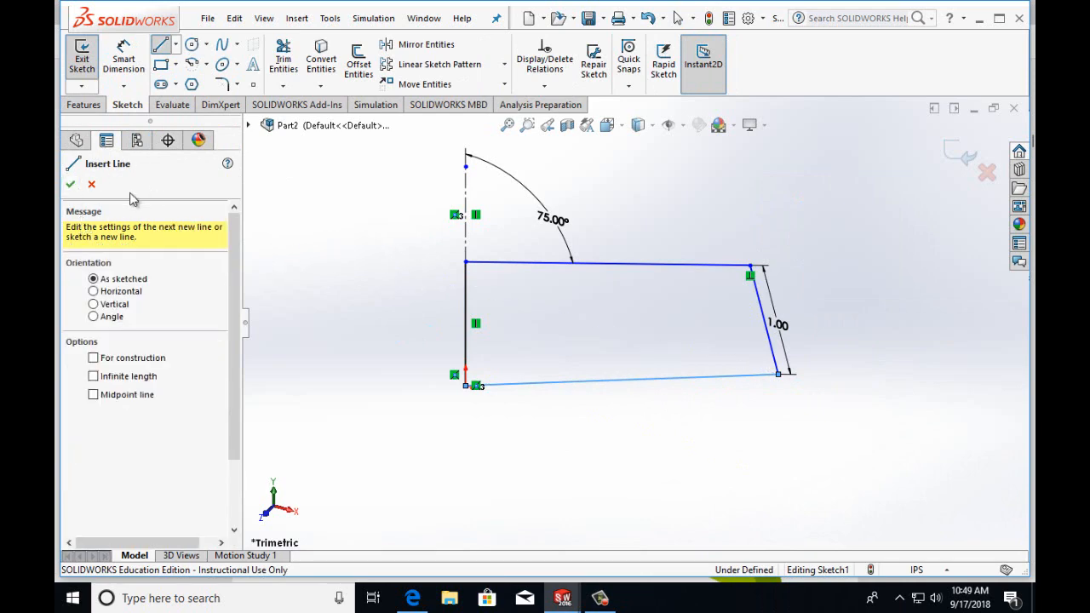
pyautogui.click(71, 186)
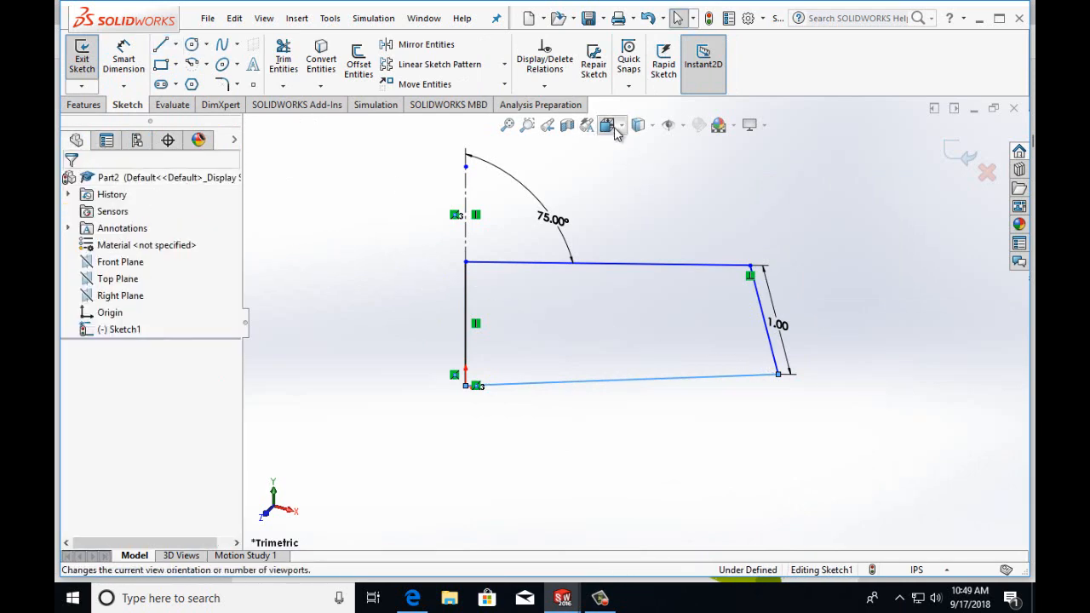
# - In the front view, dimension the new lower slanted line's aligned length as 3 in
pyautogui.click(614, 127)
pyautogui.click(630, 200)
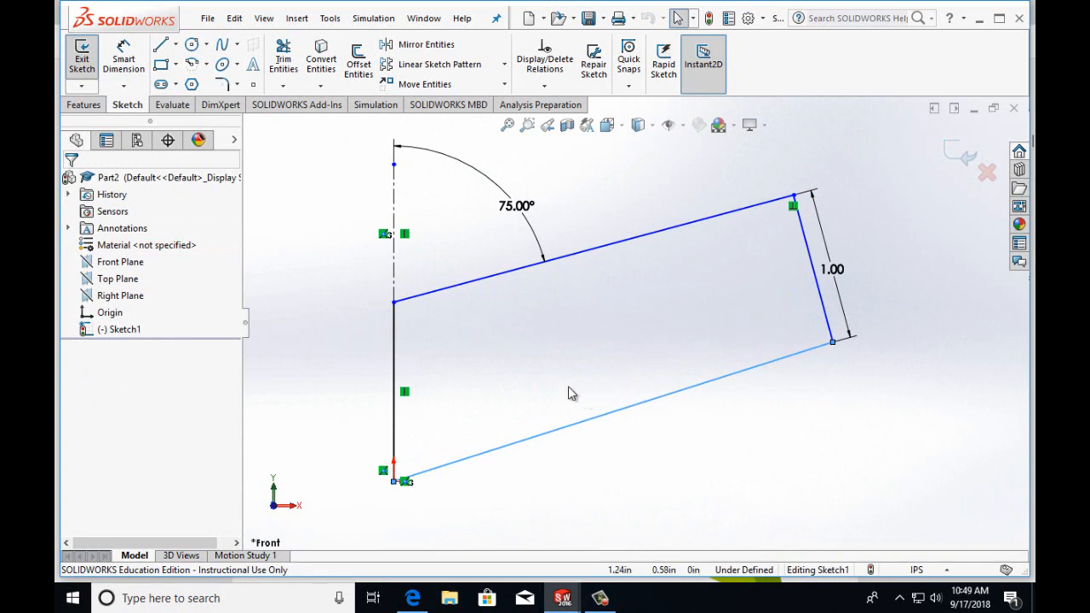
pyautogui.click(124, 56)
pyautogui.click(738, 372)
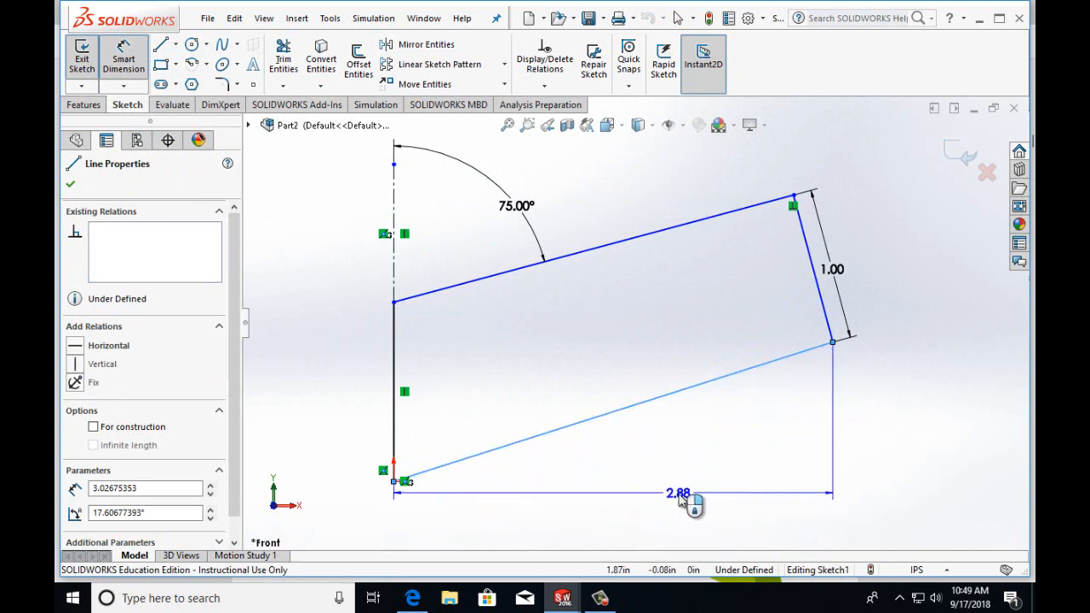
pyautogui.click(679, 441)
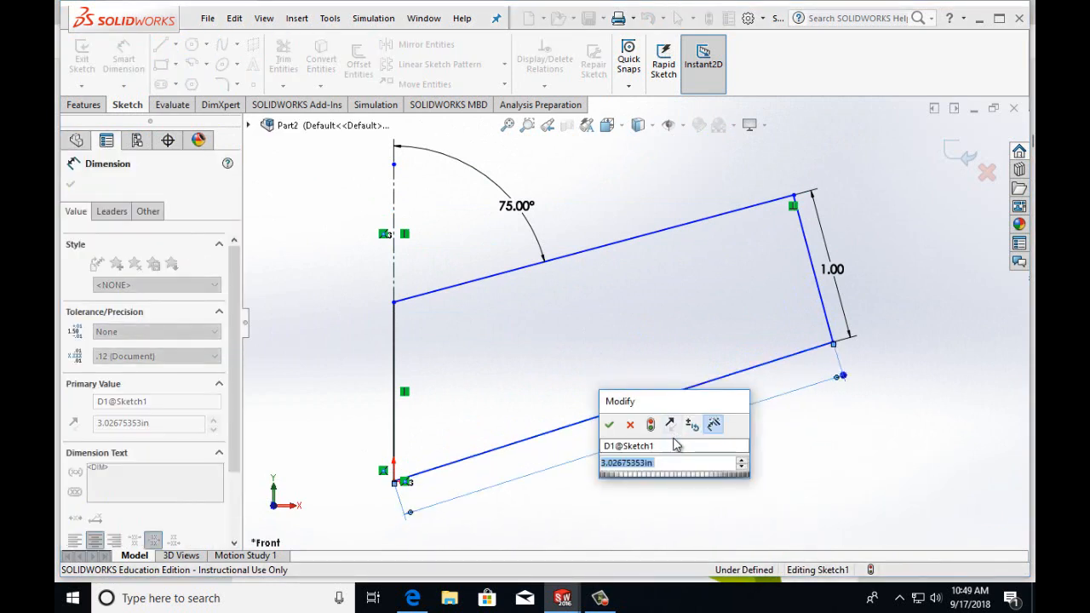
pyautogui.write('3in')
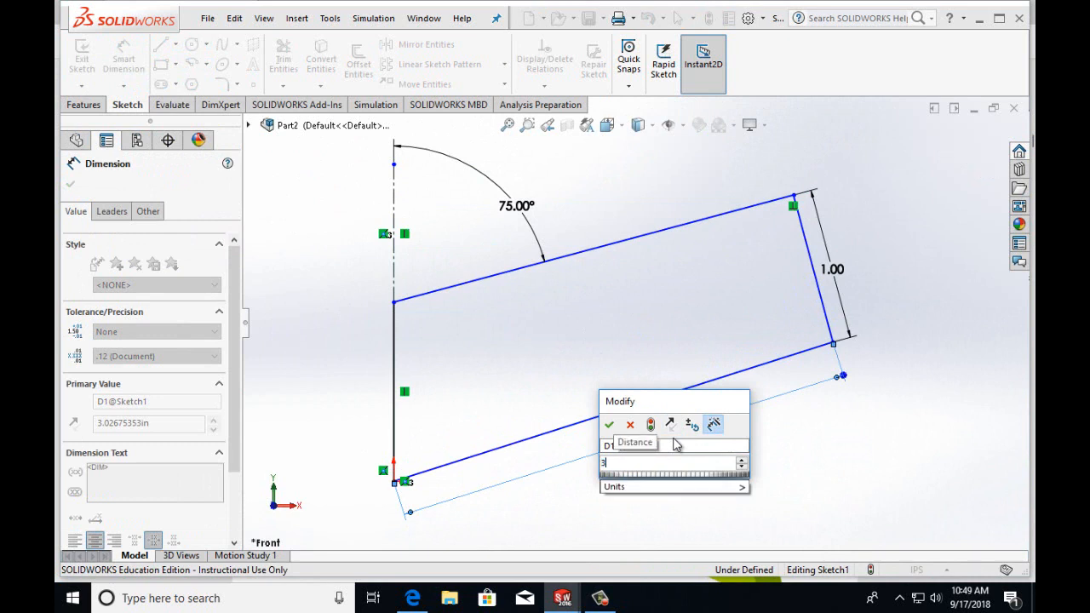
pyautogui.click(609, 423)
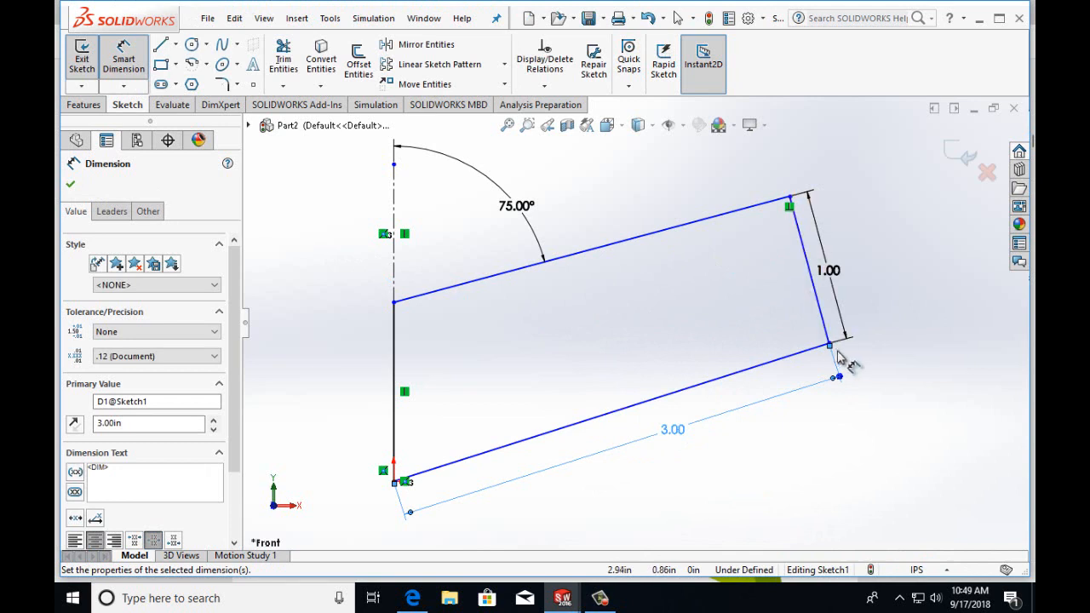
pyautogui.click(71, 186)
# - Extrude the closed profile as a blind boss 0.50 in deep
pyautogui.click(79, 106)
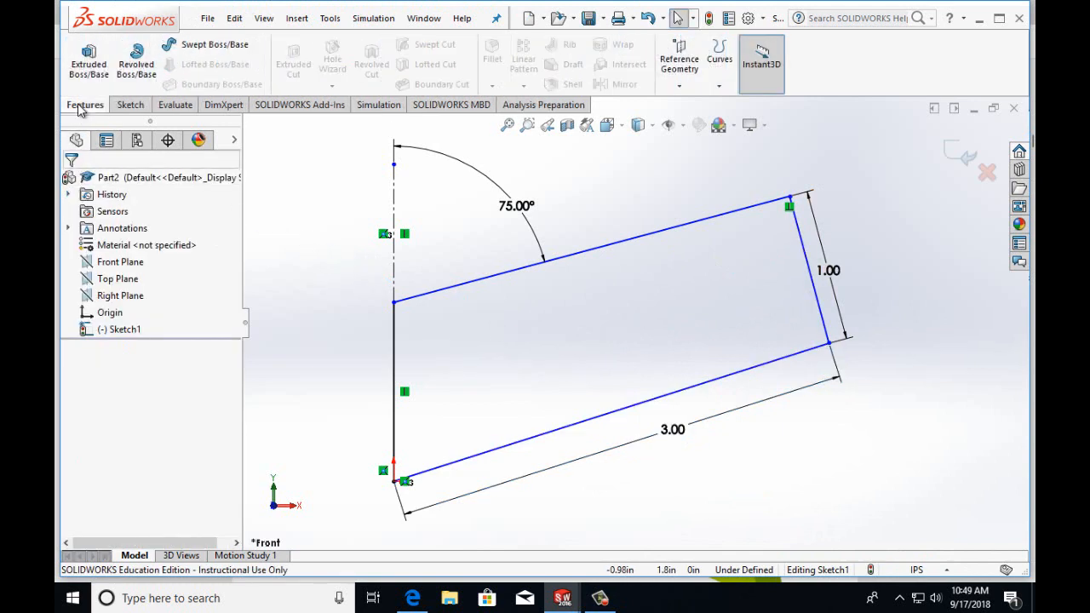
pyautogui.click(91, 83)
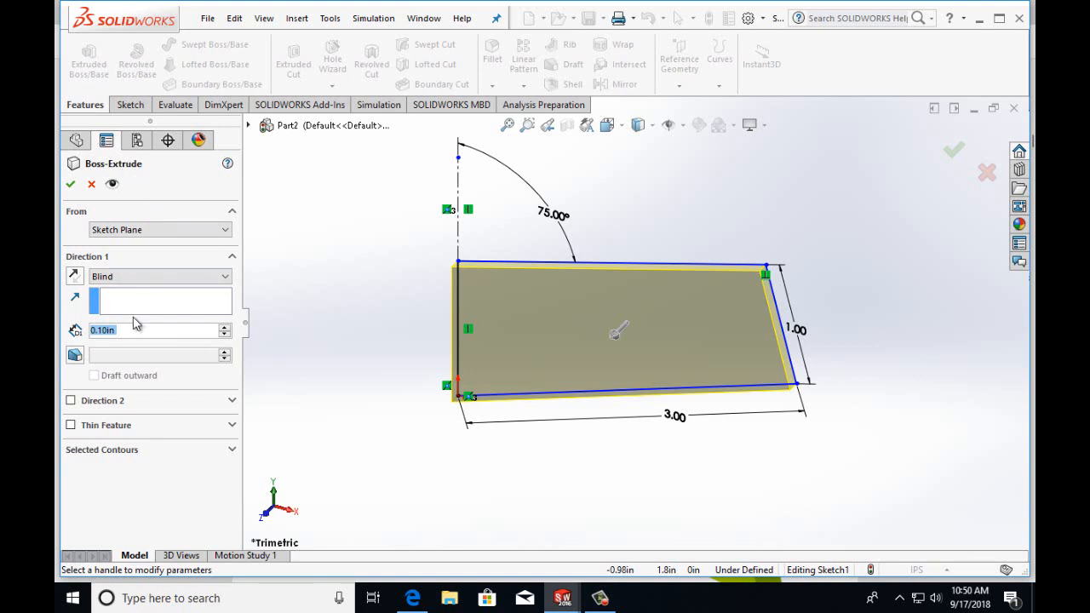
pyautogui.click(102, 330)
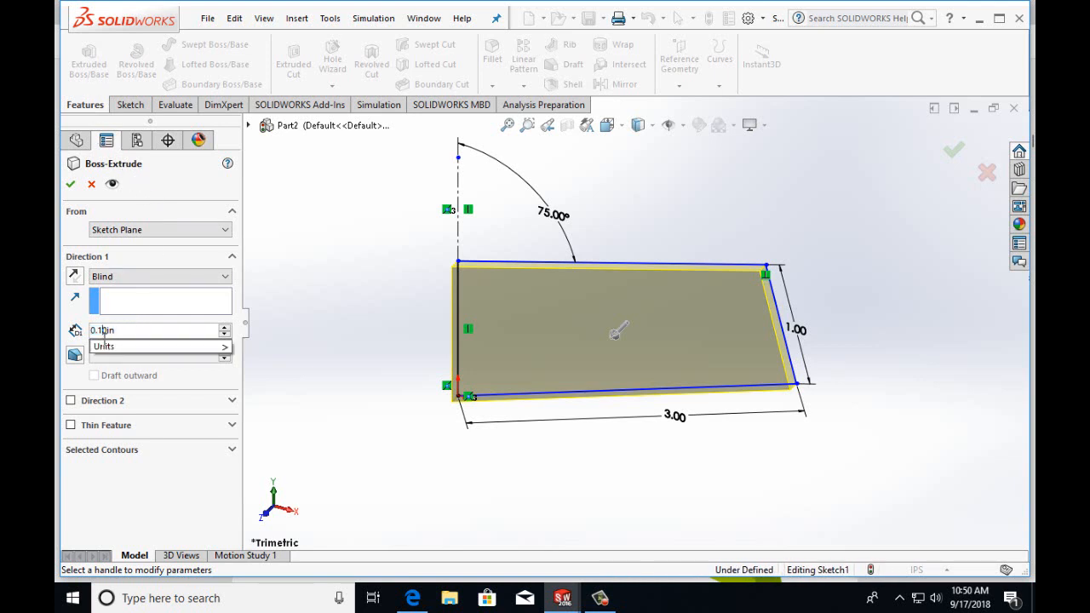
pyautogui.press('BackSpace')
pyautogui.write('5')
pyautogui.press('Return')
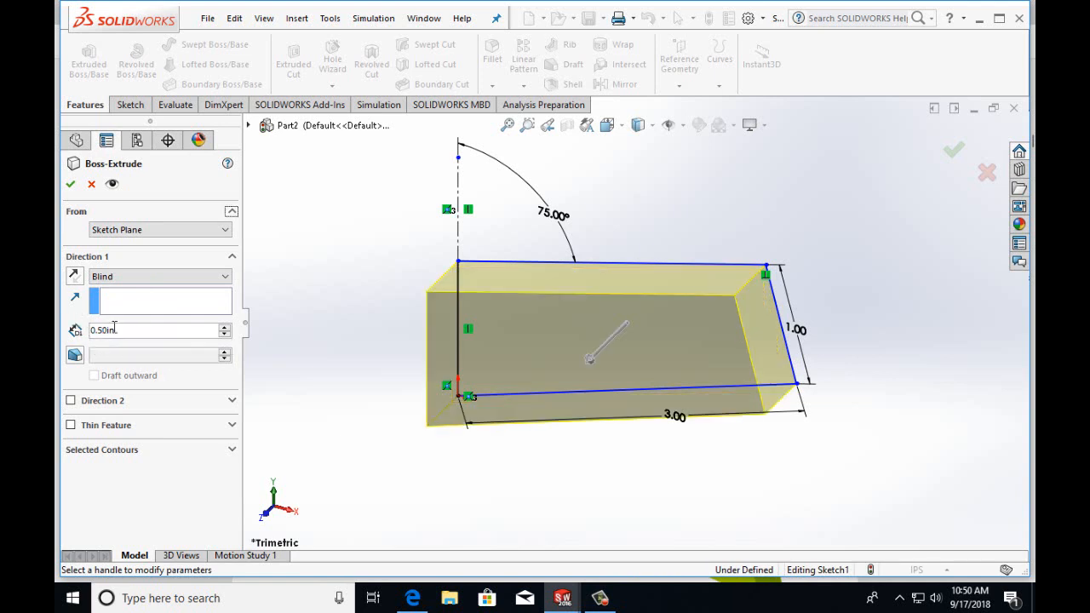
pyautogui.click(72, 186)
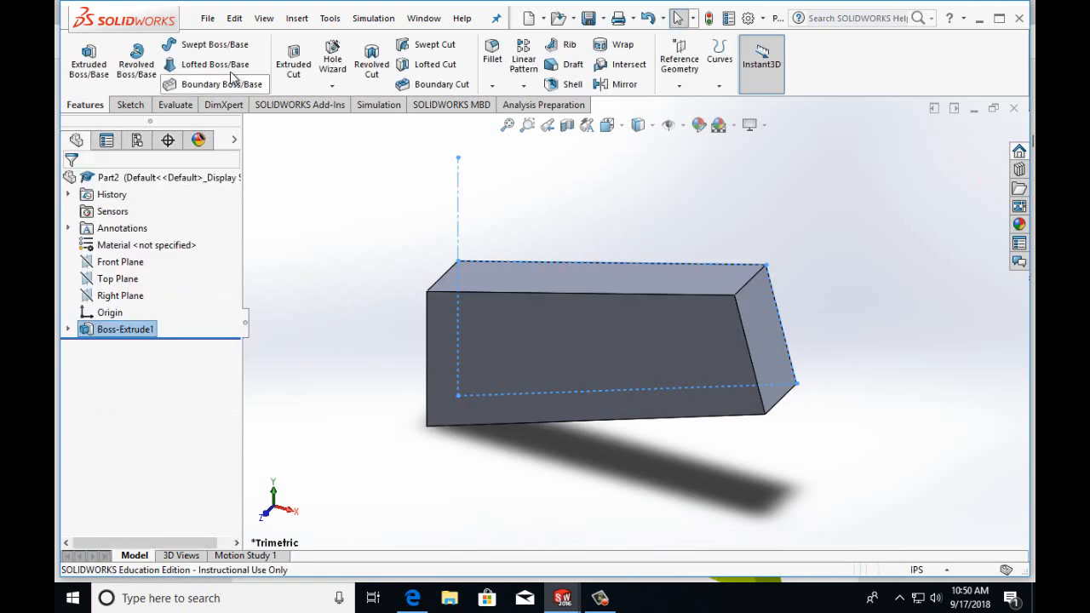
# - Save the part as lesson2Ex2 in the PrincipleEngineeri folder
pyautogui.click(209, 18)
pyautogui.click(236, 182)
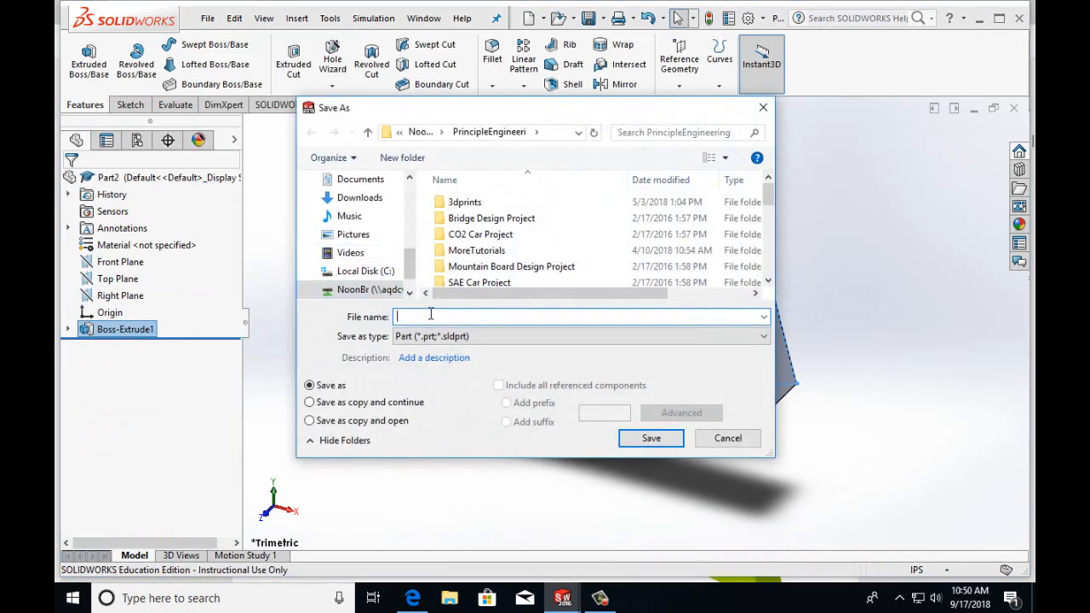
pyautogui.write('lesson2')
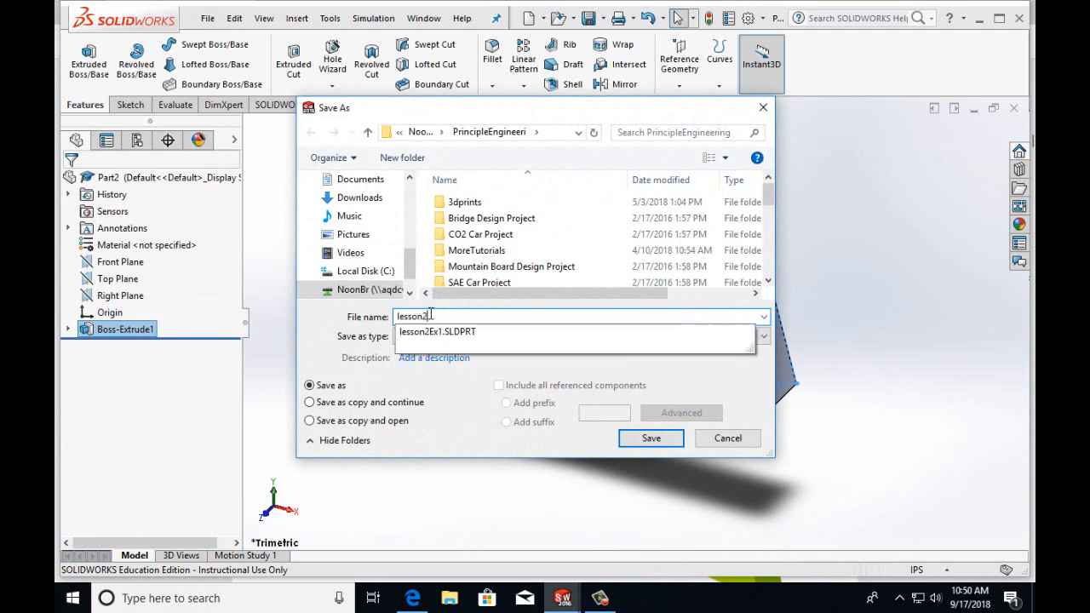
pyautogui.write('Ex2')
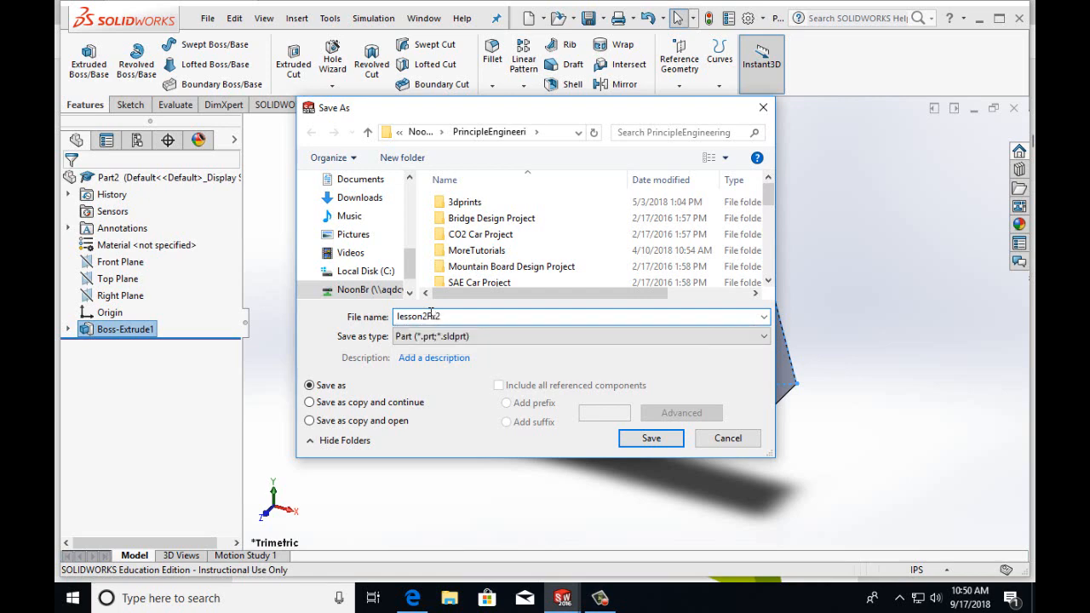
pyautogui.click(659, 438)
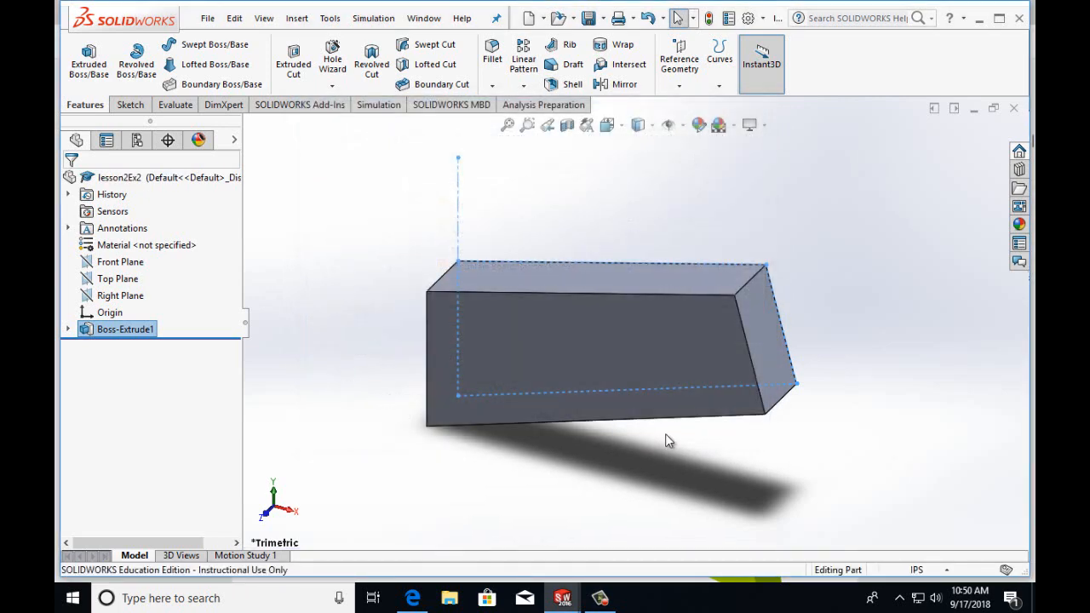
# - Make a drawing from the part on an A (ANSI) Landscape sheet and place its isometric view mid-sheet
pyautogui.click(209, 18)
pyautogui.click(223, 123)
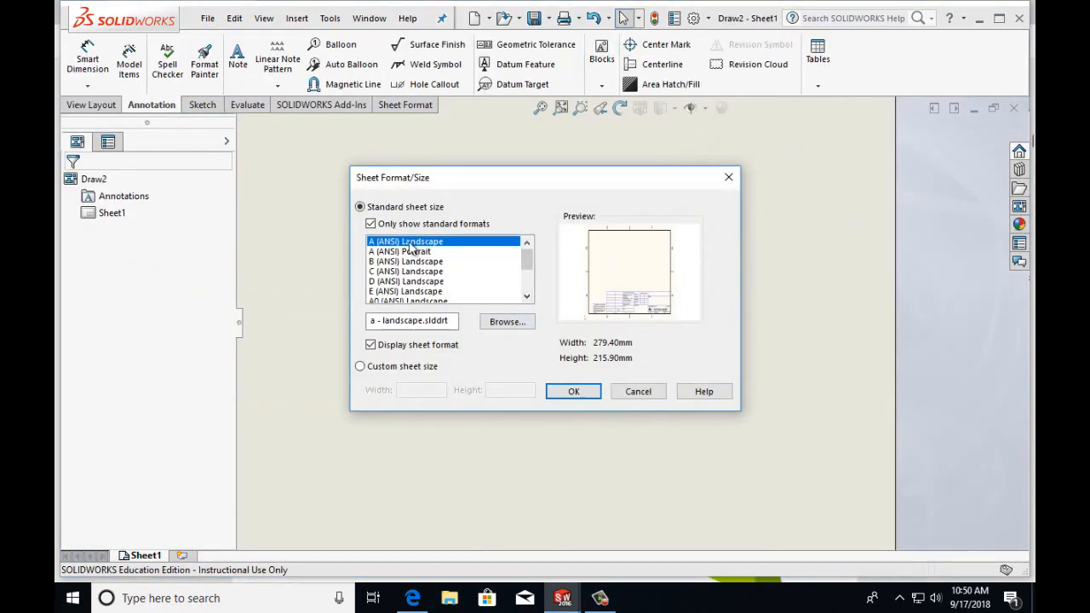
pyautogui.click(574, 392)
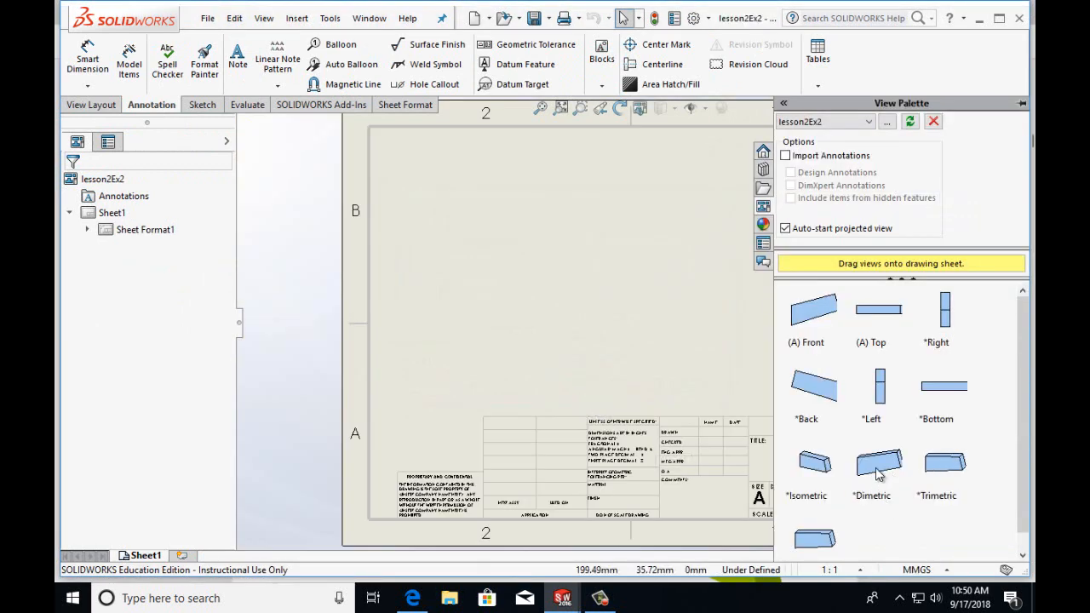
pyautogui.moveTo(878, 475)
pyautogui.mouseDown()
pyautogui.moveTo(825, 477)
pyautogui.moveTo(614, 308)
pyautogui.moveTo(627, 322)
pyautogui.mouseUp()
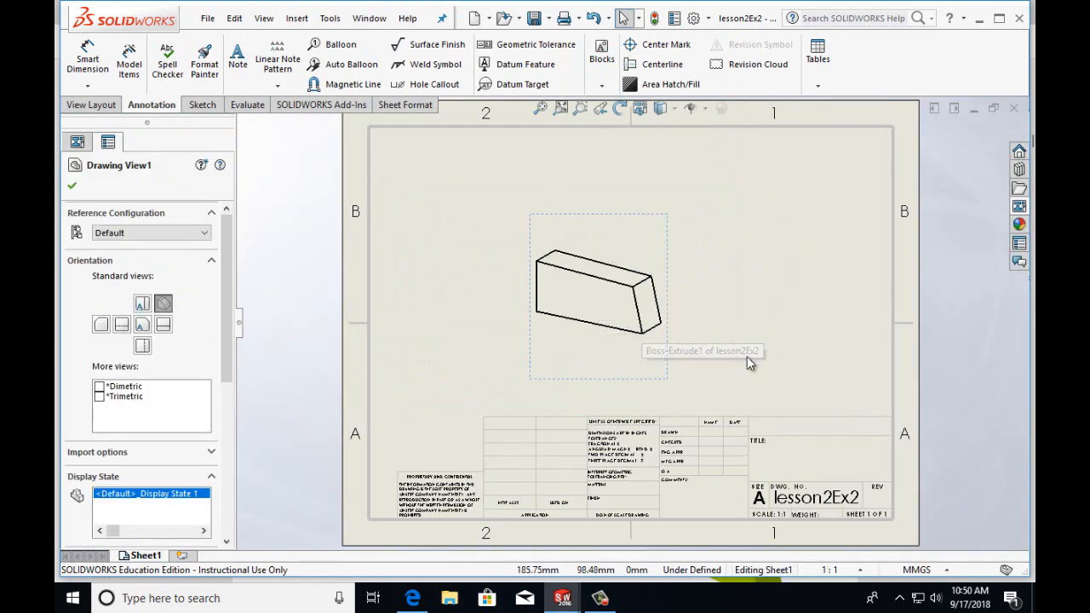
# - Add a note with the author's name above the title field in the title block
pyautogui.click(238, 58)
pyautogui.click(791, 435)
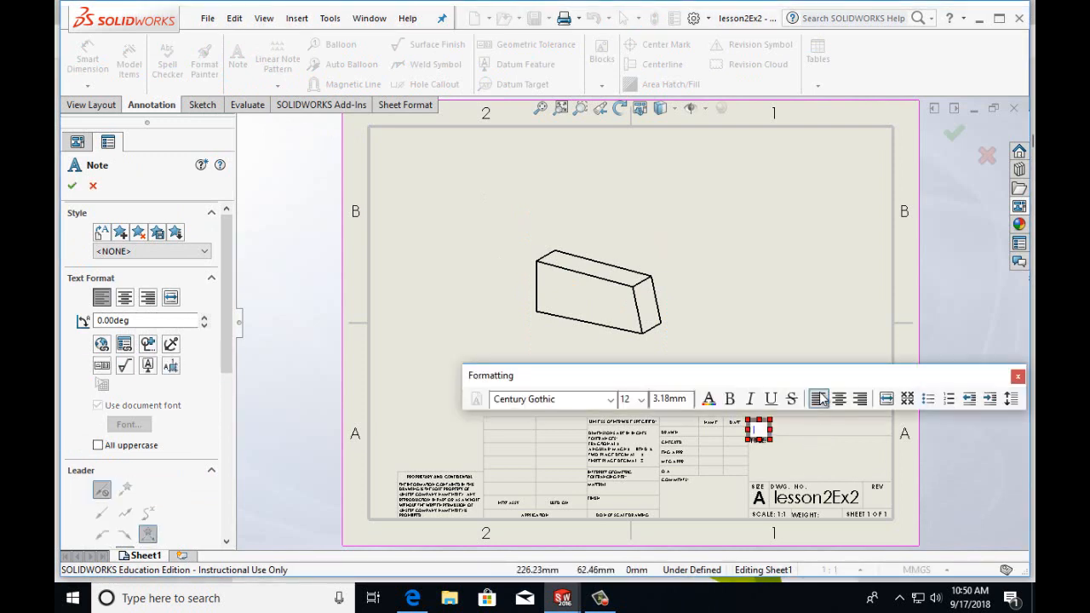
pyautogui.write('Mr. Noon')
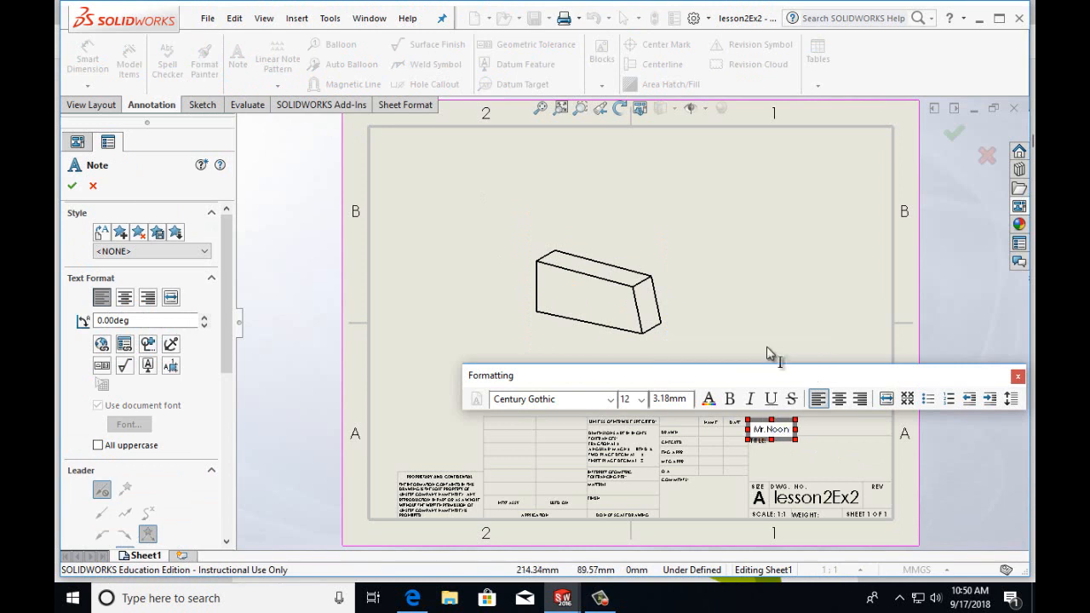
pyautogui.click(72, 185)
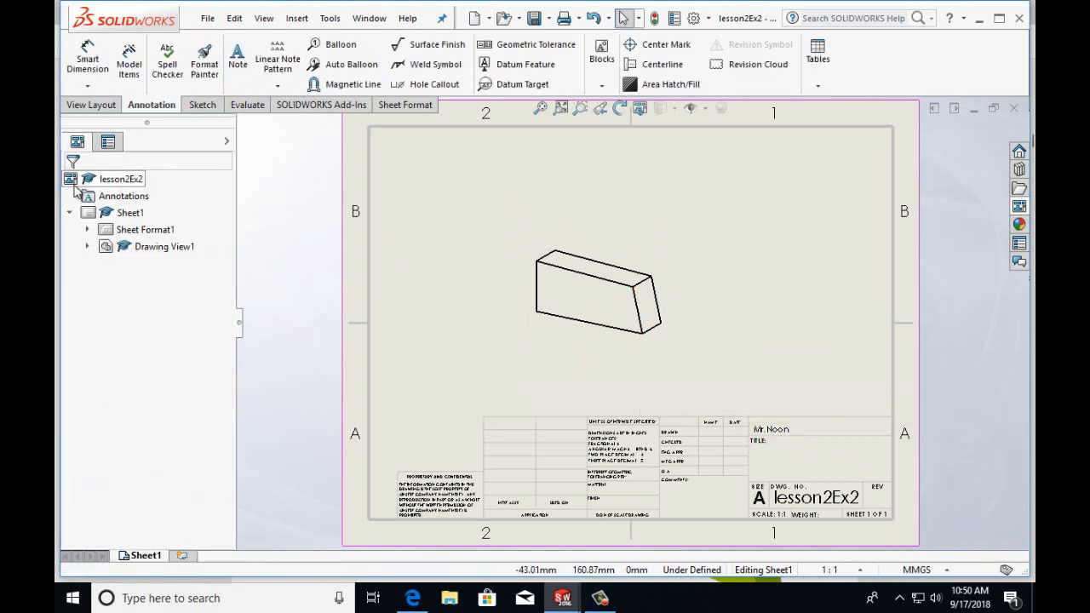
pyautogui.click(206, 19)
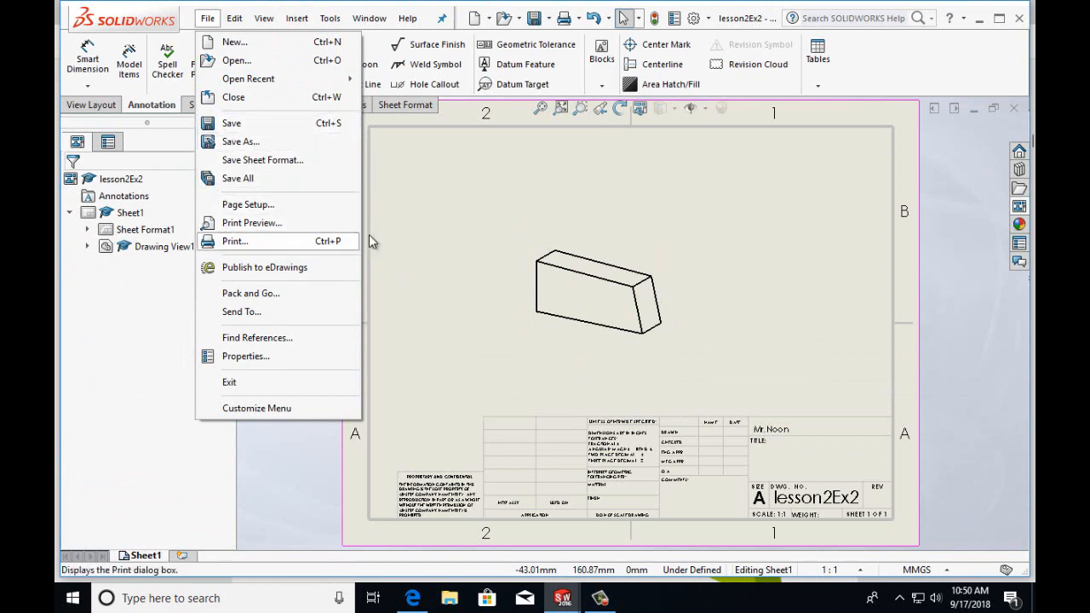
pyautogui.click(600, 601)
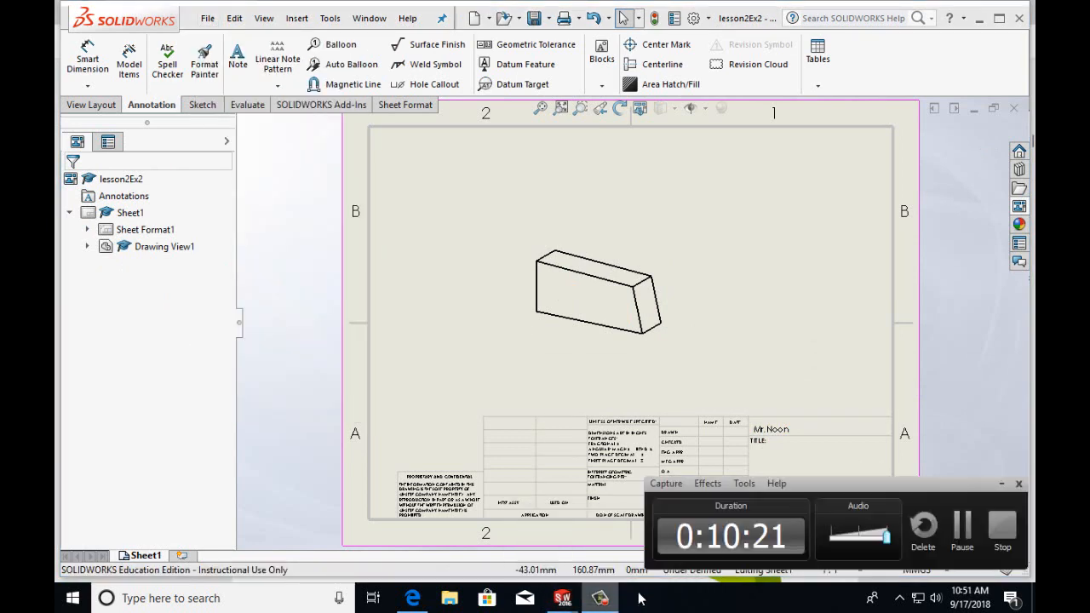